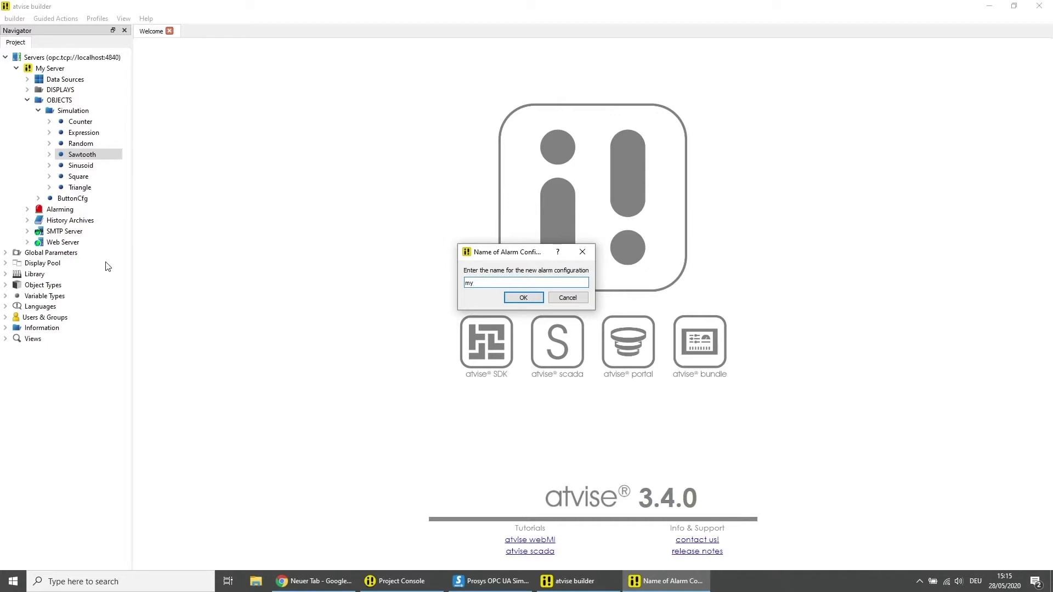
Name the new alarm configuration under Sawtooth myConfig and open it for editing
{"action": "type", "text": "Config"}
{"action": "key", "text": "Return"}
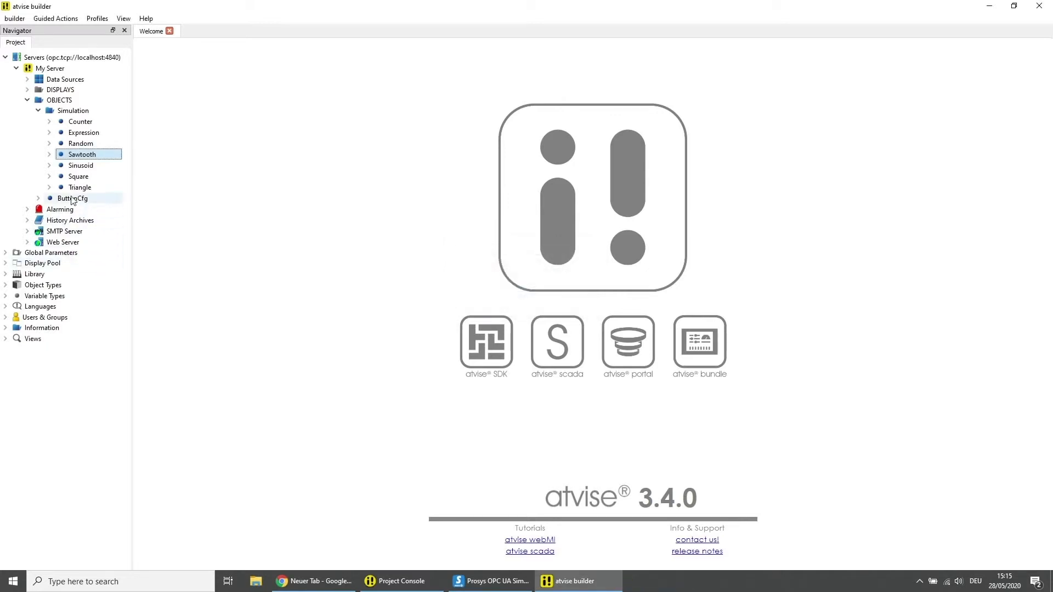
{"action": "left_click", "coordinate": [49, 155]}
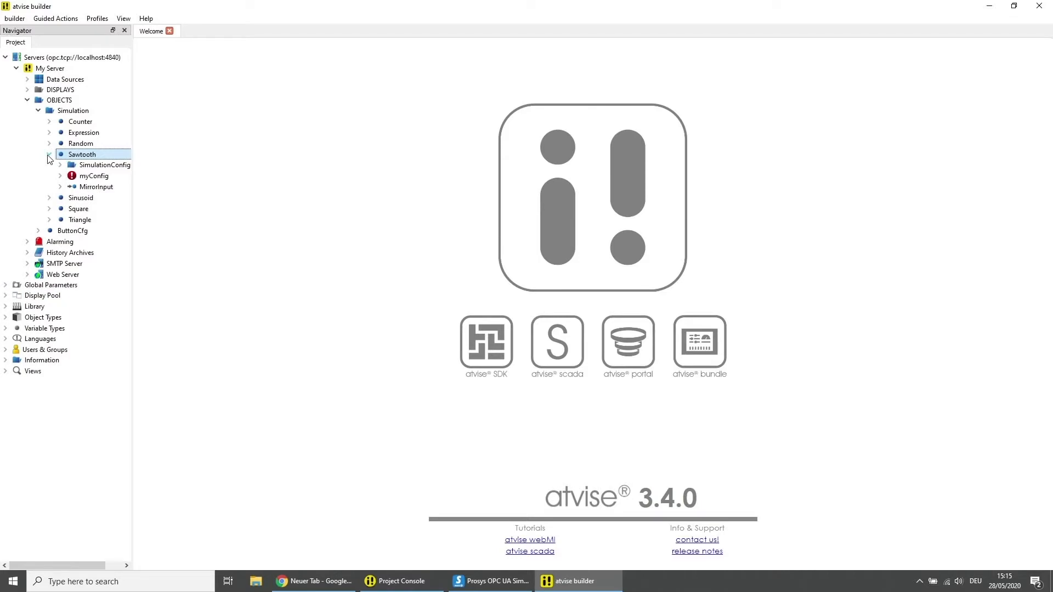
{"action": "double_click", "coordinate": [82, 181]}
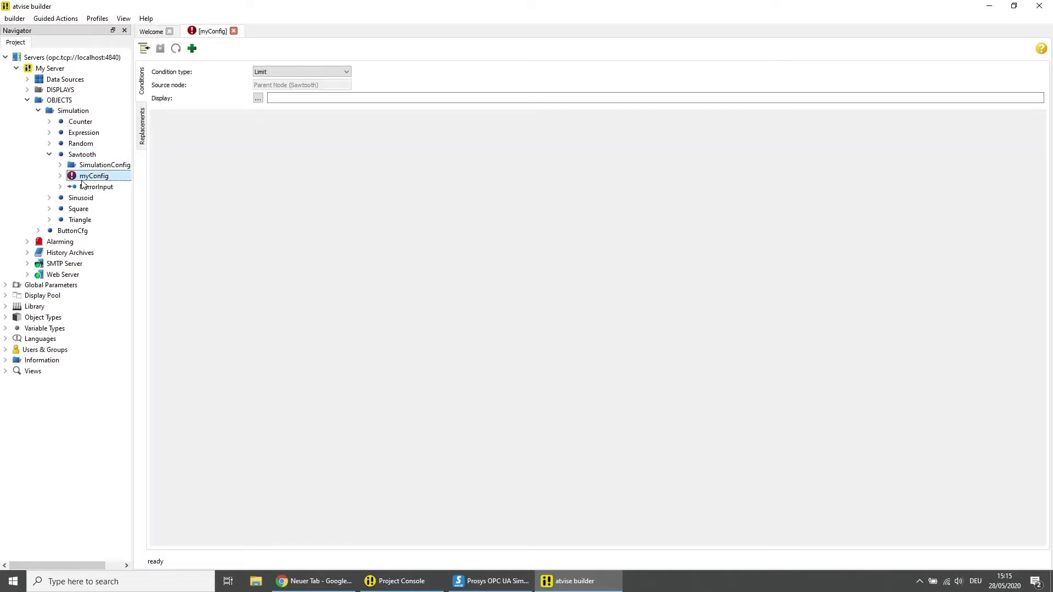
Add a limit condition named alarm from 1 with active text 'Sawtooth Alarm', then save
{"action": "left_click", "coordinate": [192, 49]}
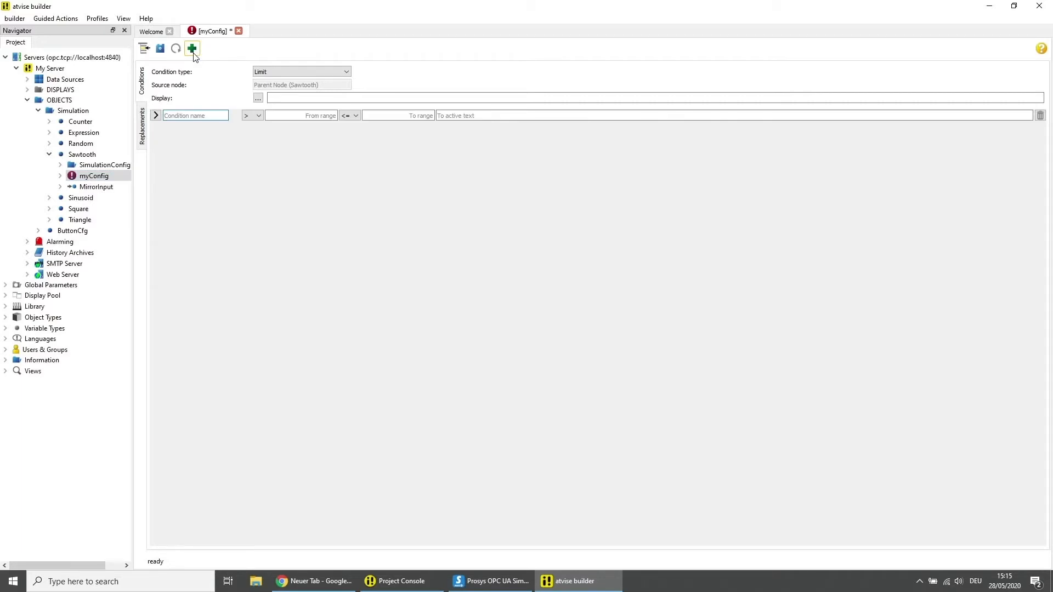
{"action": "type", "text": "alarm"}
{"action": "type", "text": "1"}
{"action": "left_click", "coordinate": [455, 115]}
{"action": "type", "text": "S"}
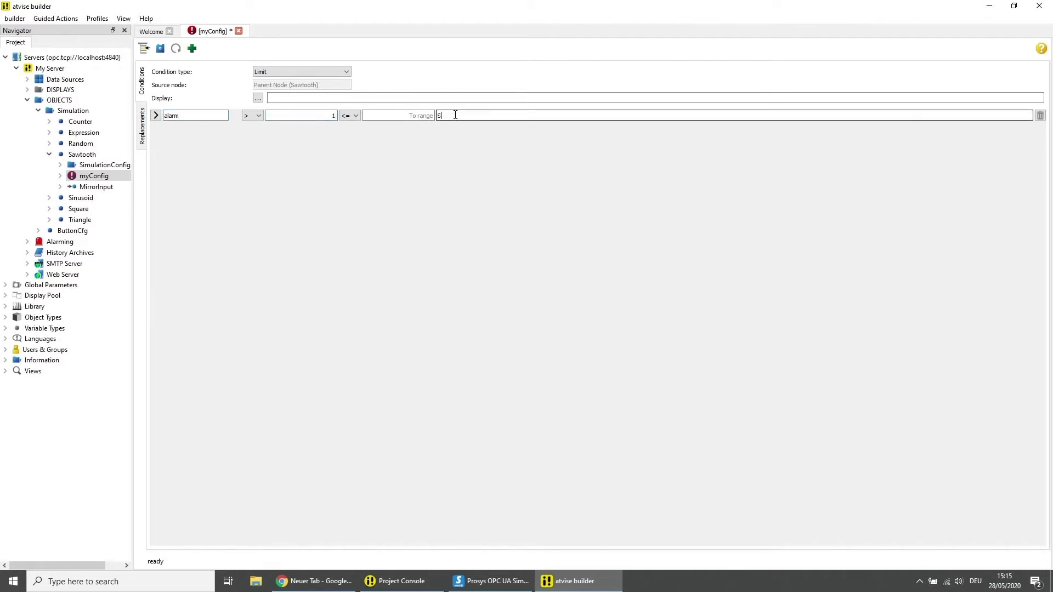
{"action": "type", "text": "awtooth Alarm"}
{"action": "left_click", "coordinate": [161, 54]}
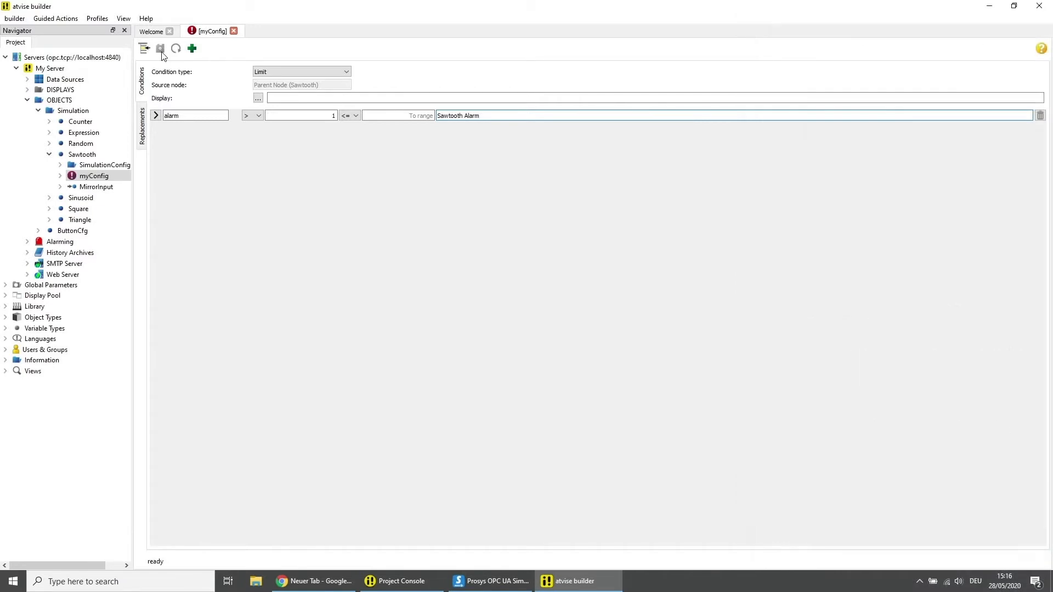
Create a Data archive group myData under History Archives, activated with Sloped interpolation
{"action": "left_click", "coordinate": [27, 253]}
{"action": "right_click", "coordinate": [54, 253]}
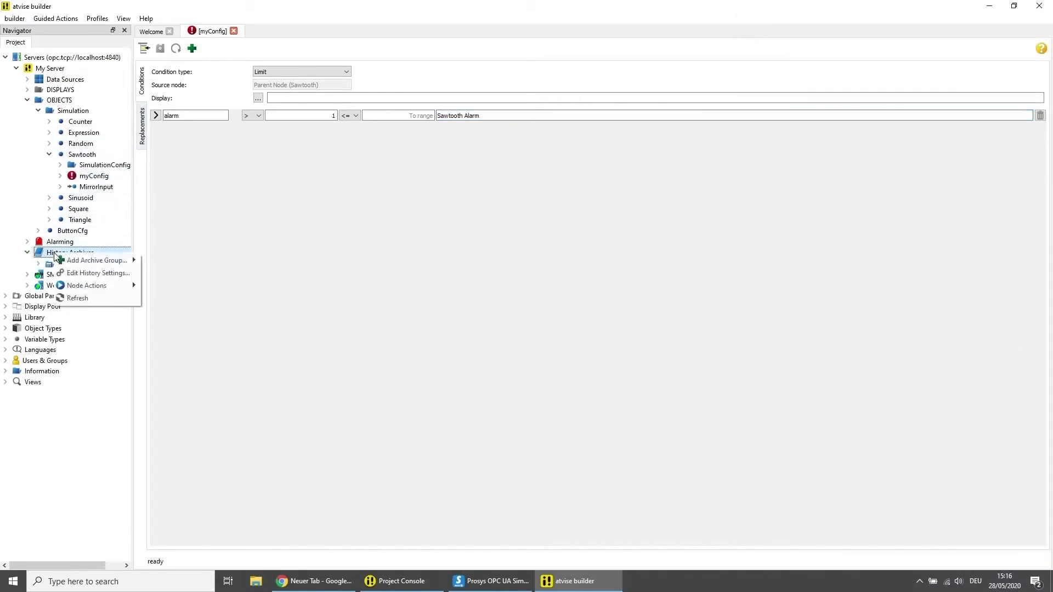
{"action": "mouse_move", "coordinate": [87, 261]}
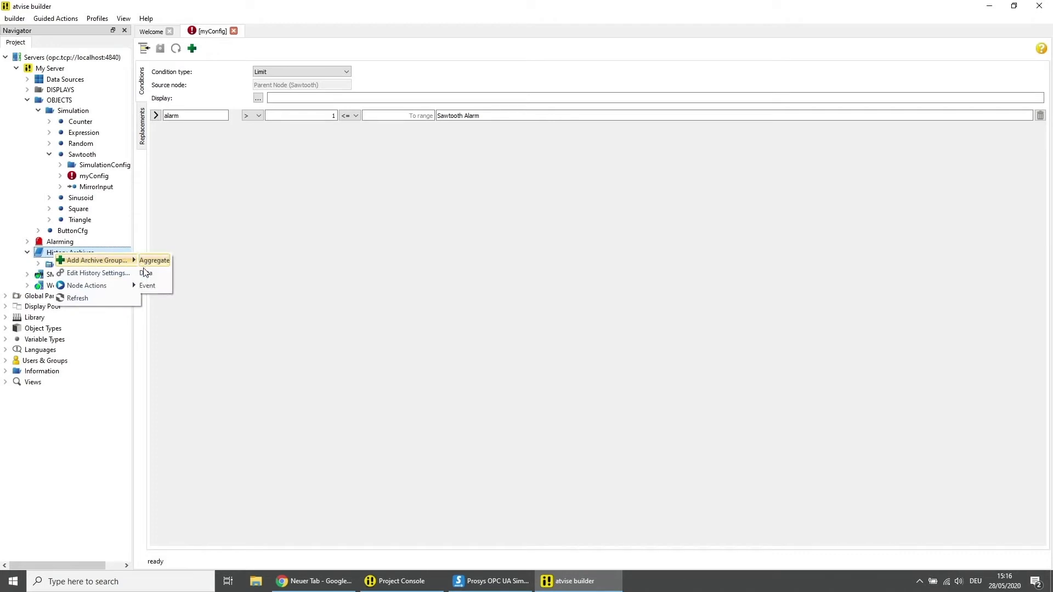
{"action": "left_click", "coordinate": [145, 274]}
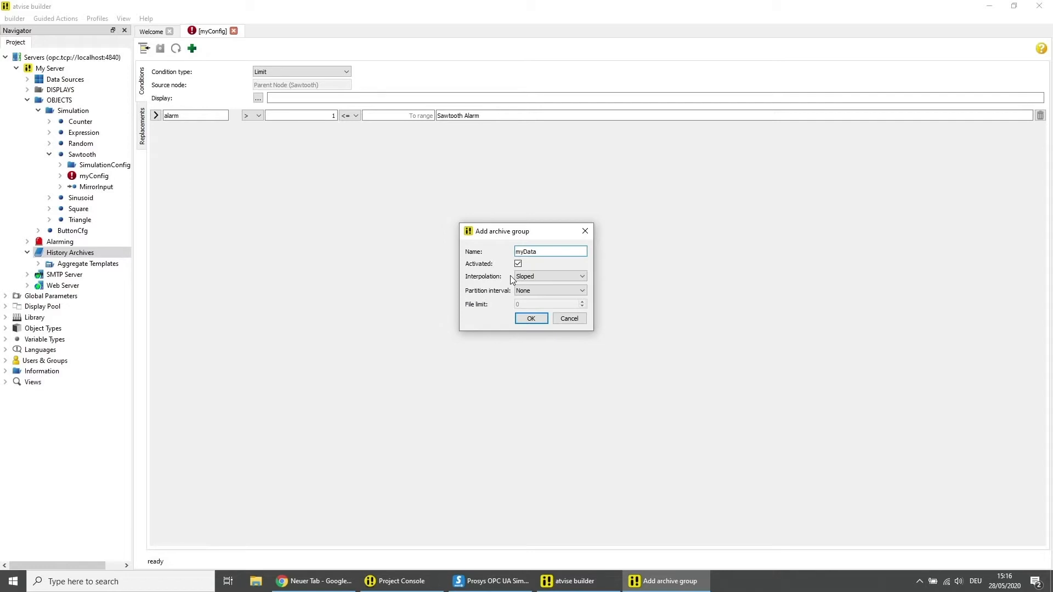
{"action": "left_click", "coordinate": [530, 318]}
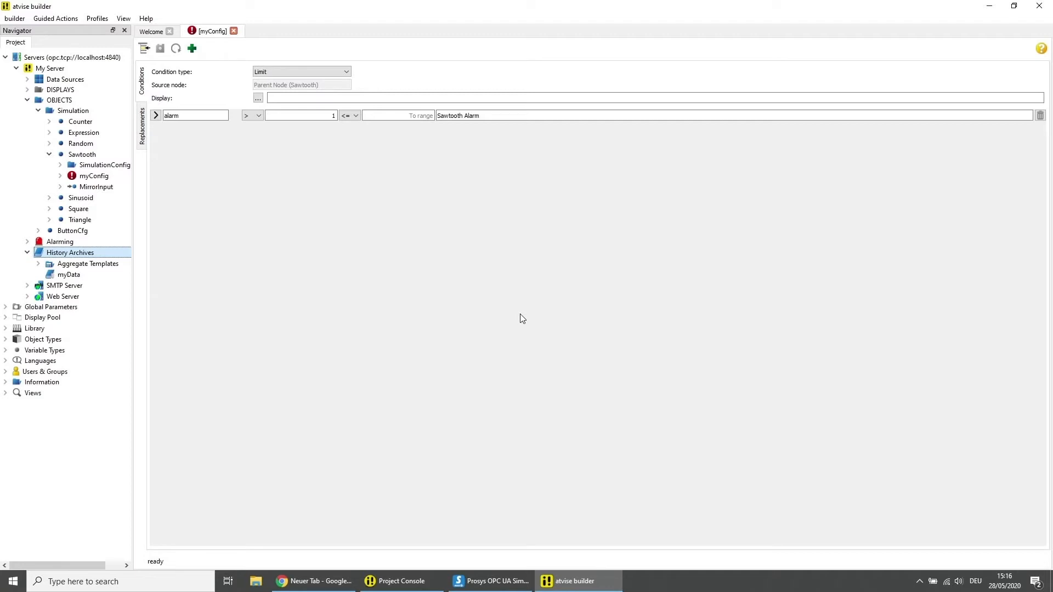
Create an Event archive group named myEvents under History Archives, beside myData
{"action": "right_click", "coordinate": [105, 256]}
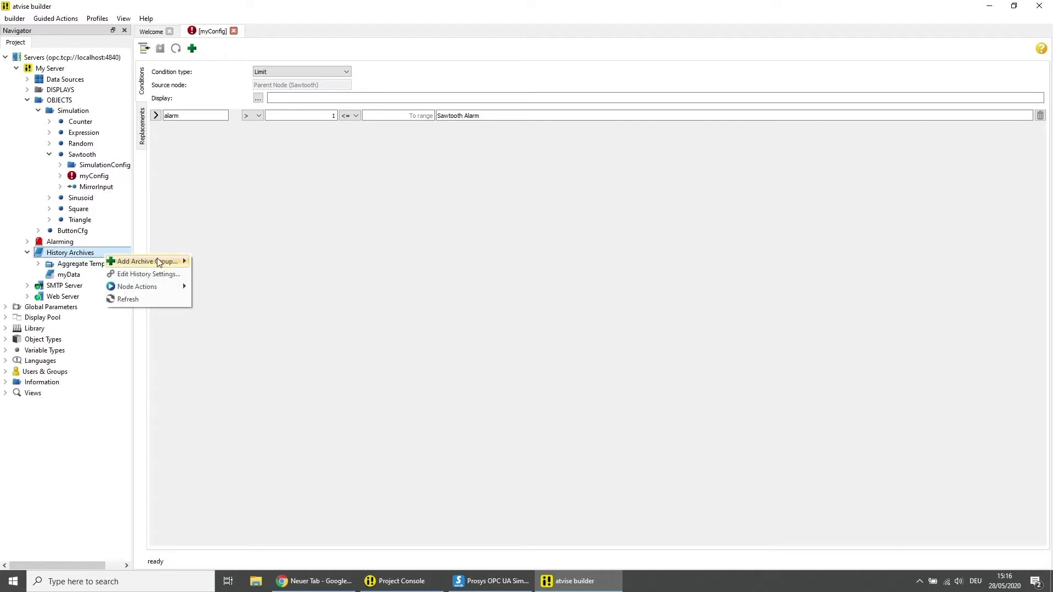
{"action": "mouse_move", "coordinate": [181, 261]}
{"action": "left_click", "coordinate": [199, 287]}
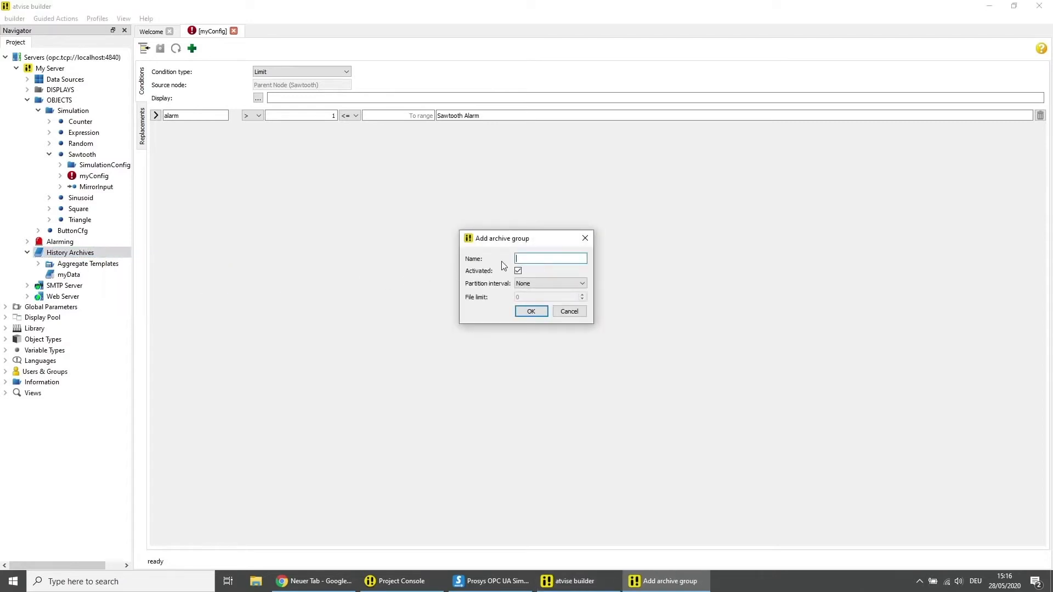
{"action": "type", "text": "myEvents"}
{"action": "left_click", "coordinate": [529, 312]}
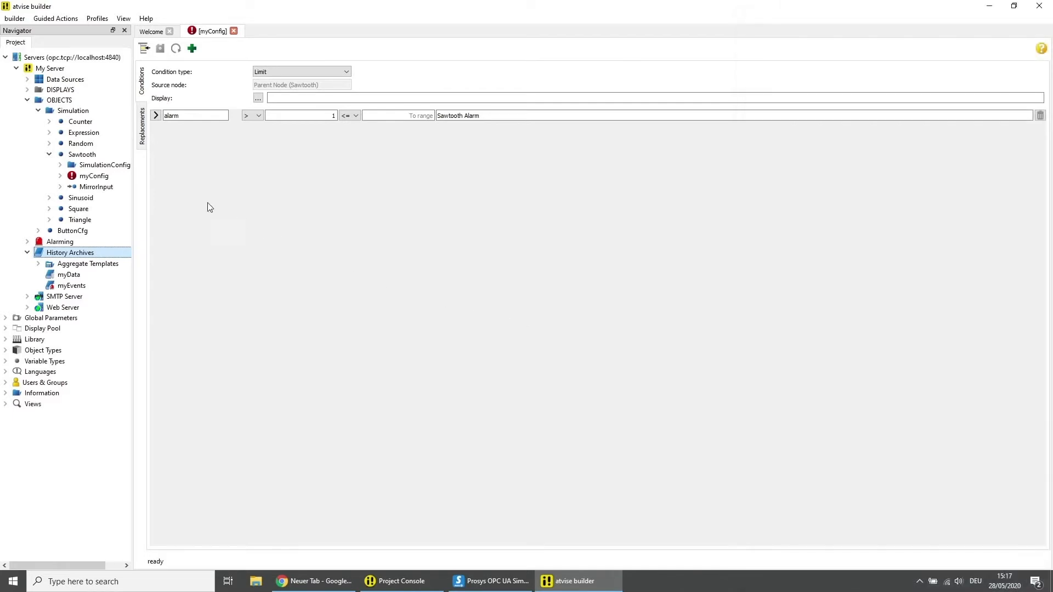
Historize Sawtooth's raw values into the myData archive, without an aggregate template
{"action": "left_click", "coordinate": [94, 156]}
{"action": "right_click", "coordinate": [95, 158]}
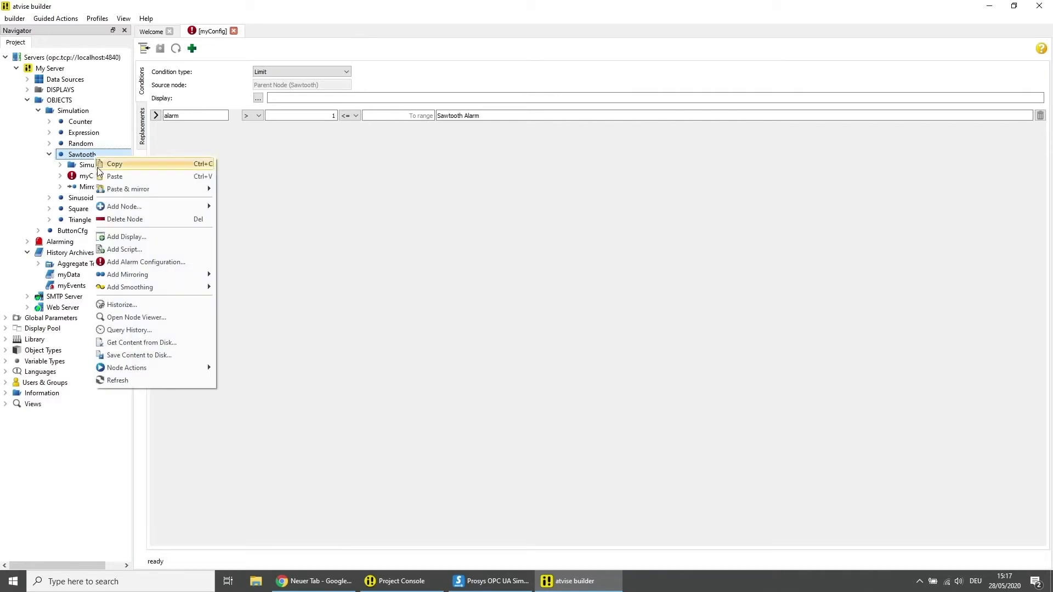
{"action": "left_click", "coordinate": [121, 305]}
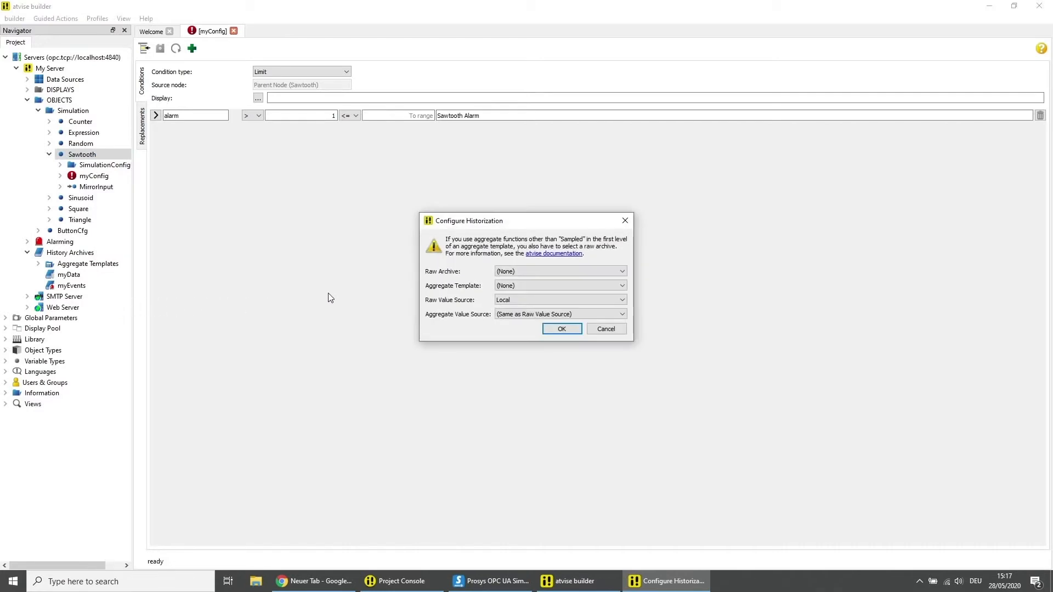
{"action": "left_click", "coordinate": [515, 272]}
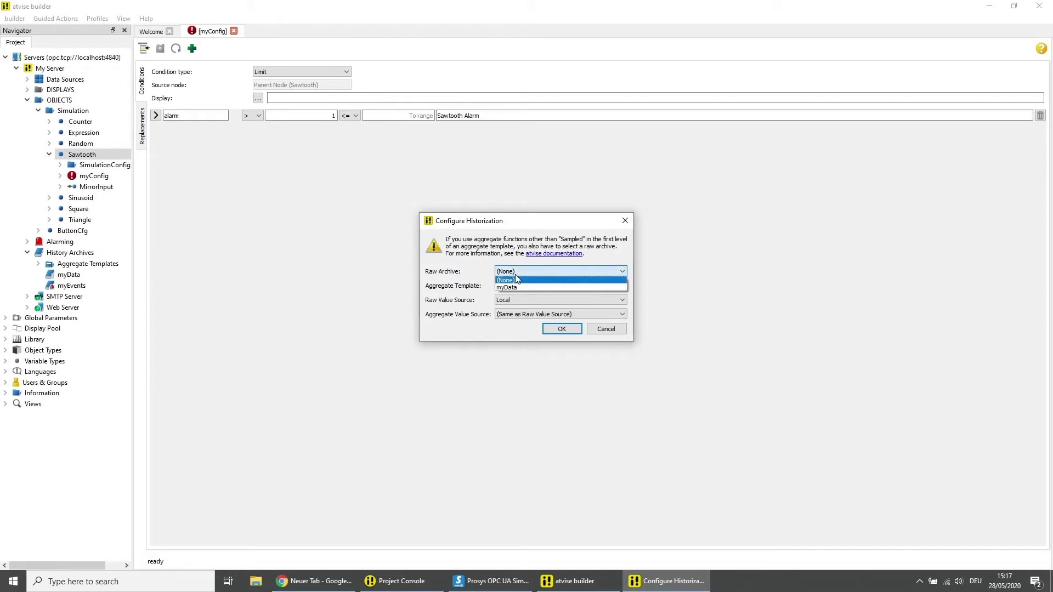
{"action": "left_click", "coordinate": [507, 287]}
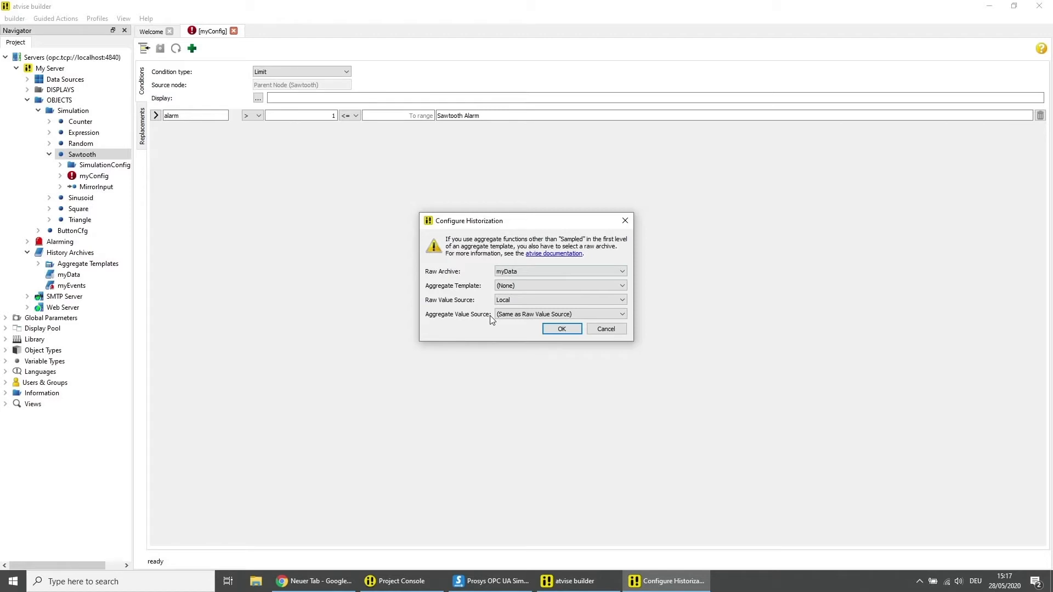
{"action": "left_click", "coordinate": [560, 330]}
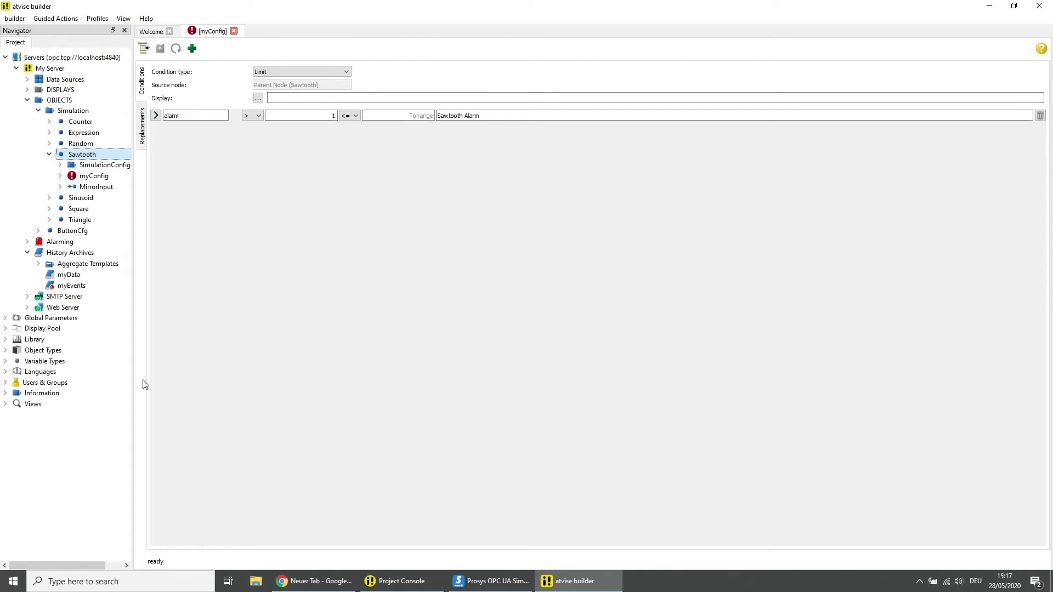
Add a new user named demo under Users & Groups > Users
{"action": "left_click", "coordinate": [6, 383]}
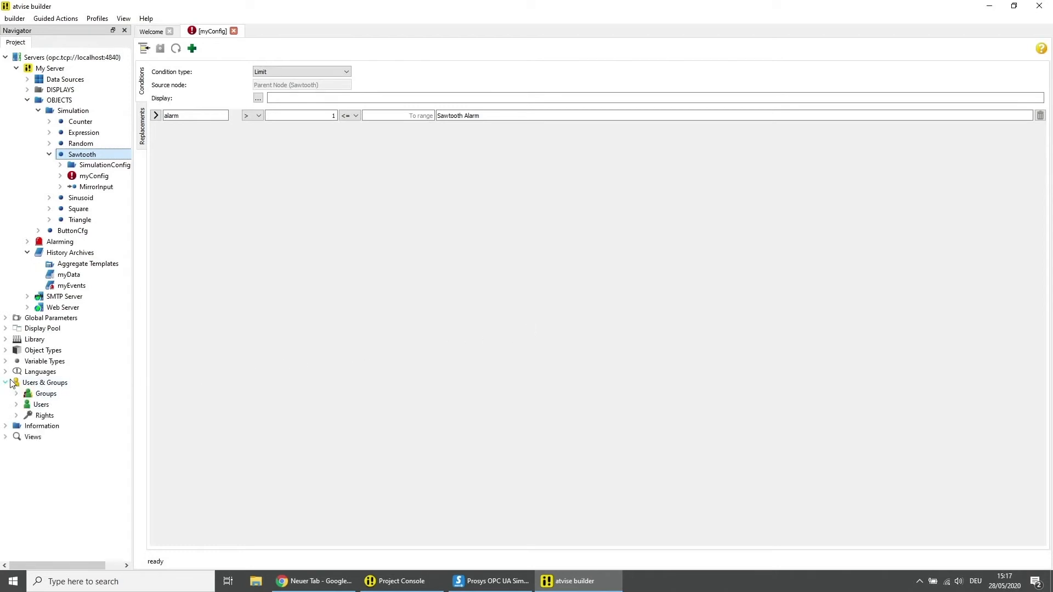
{"action": "right_click", "coordinate": [33, 409]}
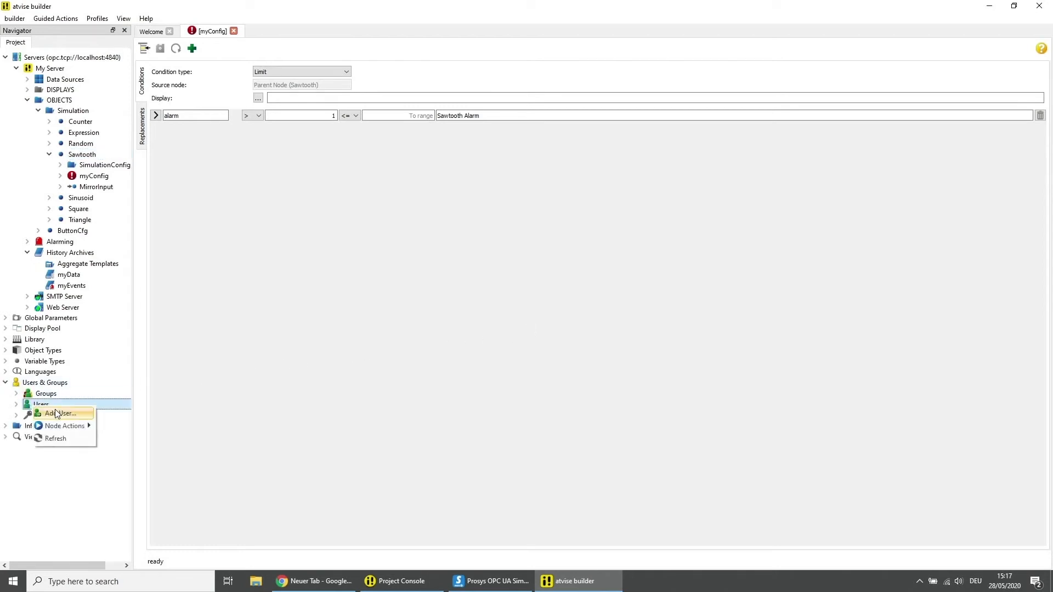
{"action": "left_click", "coordinate": [55, 413]}
{"action": "type", "text": "dem"}
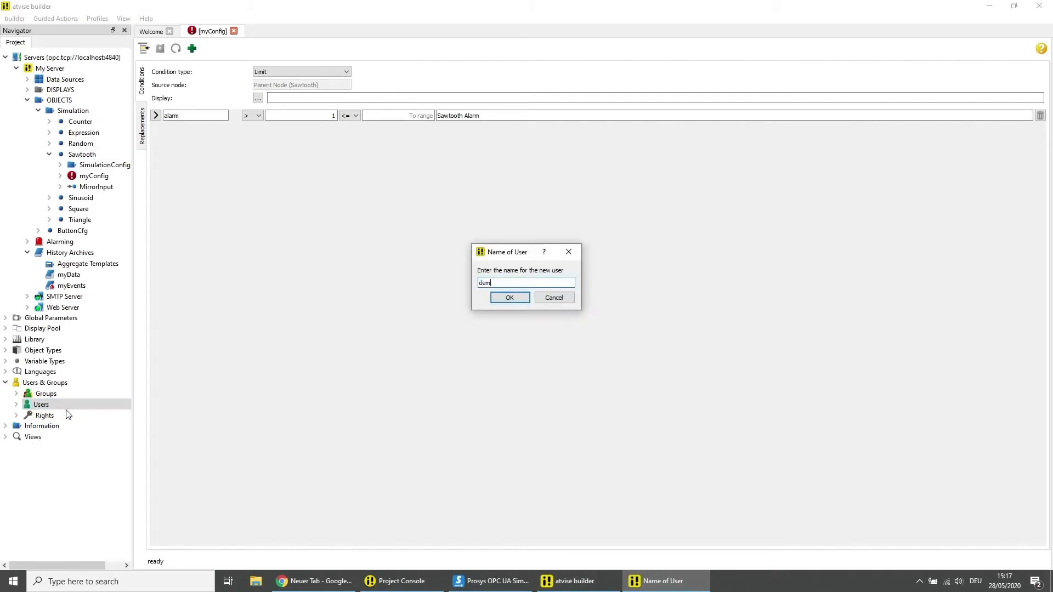
{"action": "type", "text": "o"}
{"action": "key", "text": "Return"}
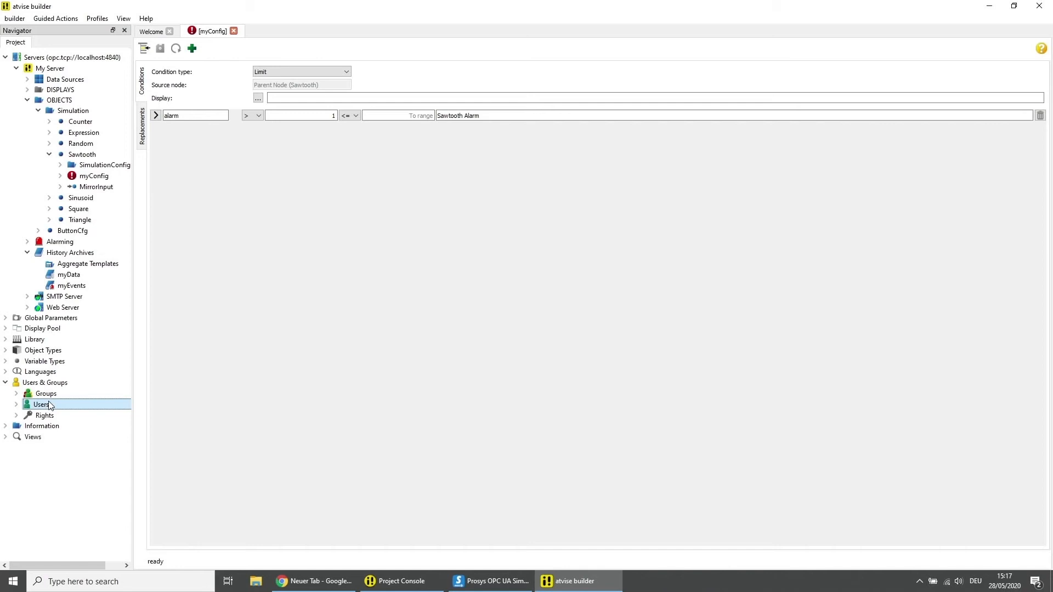
Open the demo user's editor and set and confirm its password
{"action": "left_click", "coordinate": [16, 404]}
{"action": "double_click", "coordinate": [52, 417]}
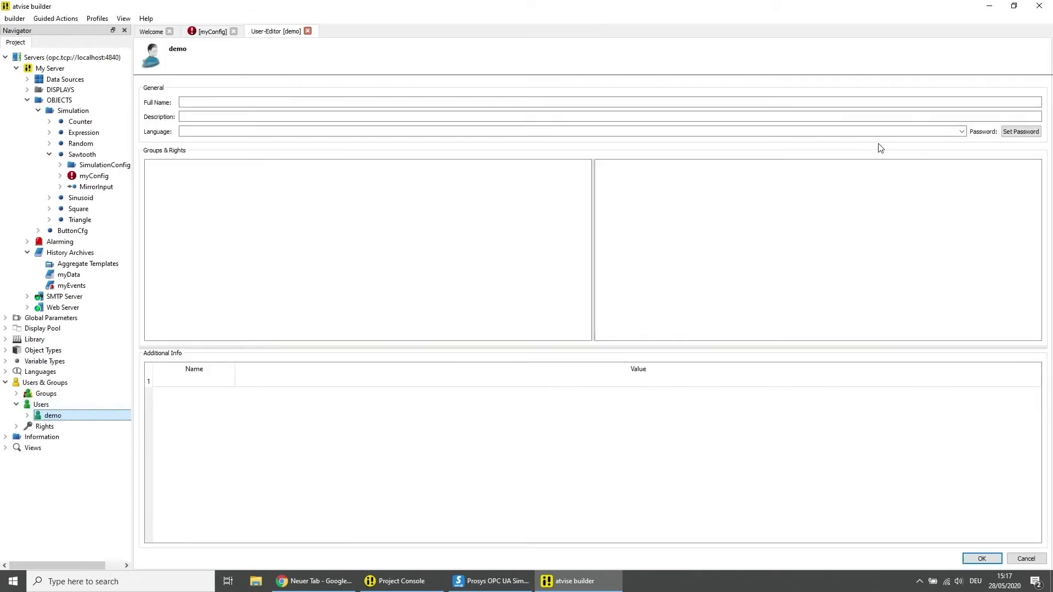
{"action": "left_click", "coordinate": [1011, 135]}
{"action": "type", "text": "demo"}
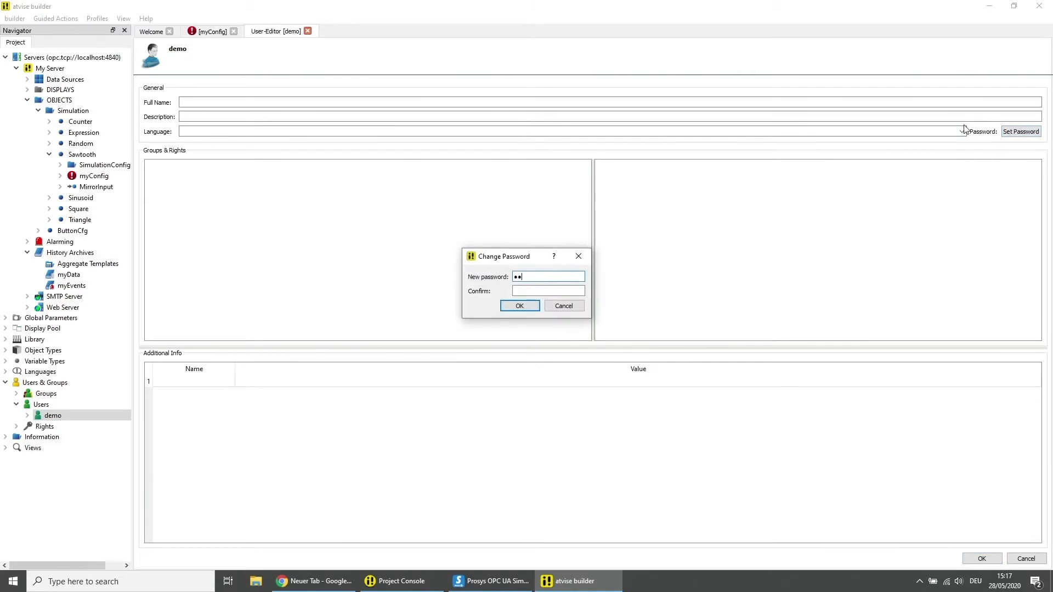
{"action": "key", "text": "Tab"}
{"action": "type", "text": "demo"}
{"action": "left_click", "coordinate": [519, 306]}
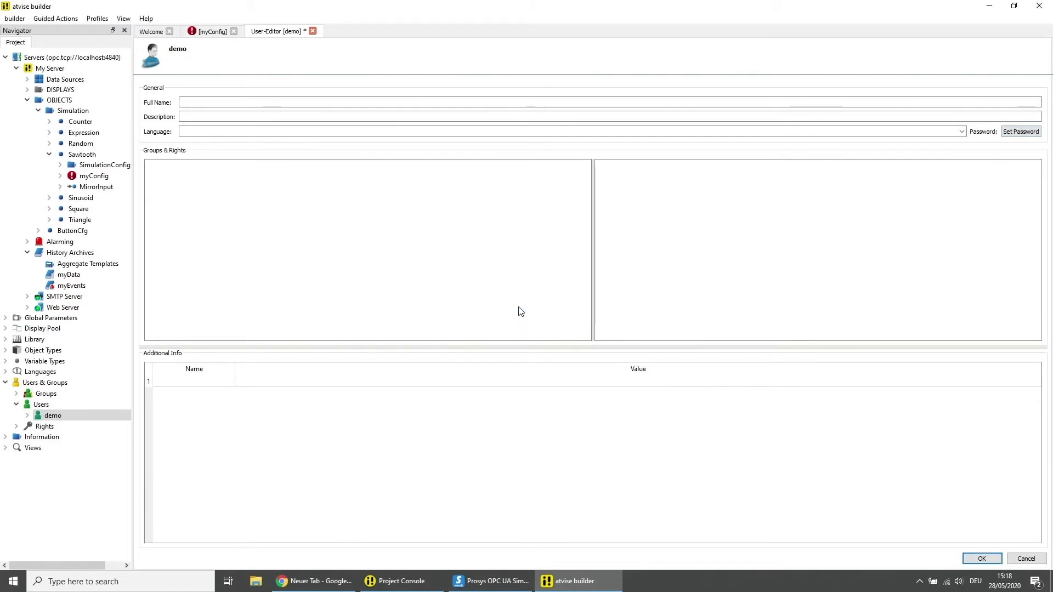
Save the demo user, then add a Node description column to the webMI history list
{"action": "left_click", "coordinate": [976, 557]}
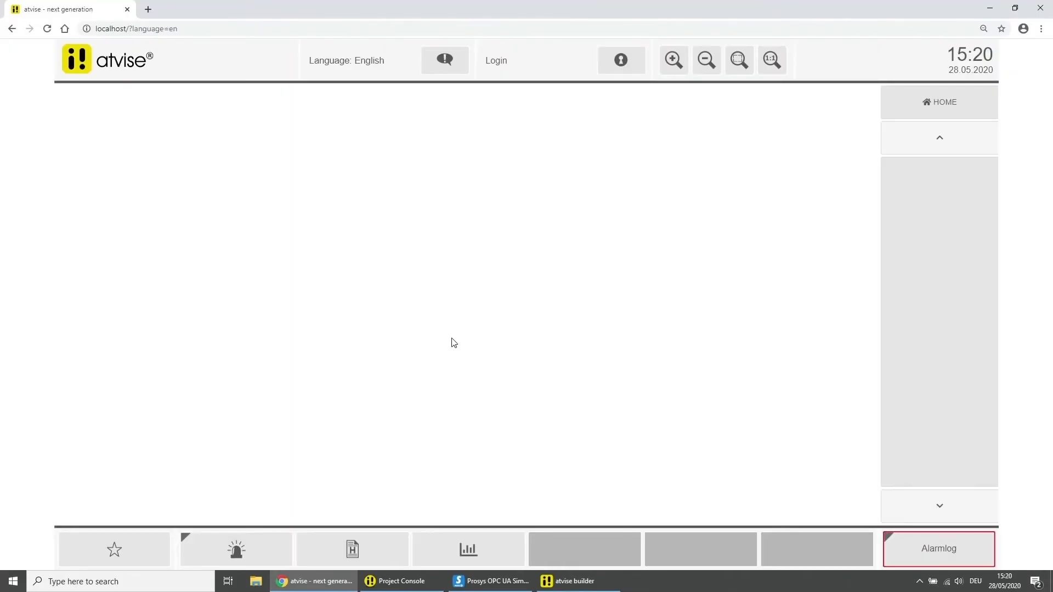
{"action": "left_click", "coordinate": [360, 544]}
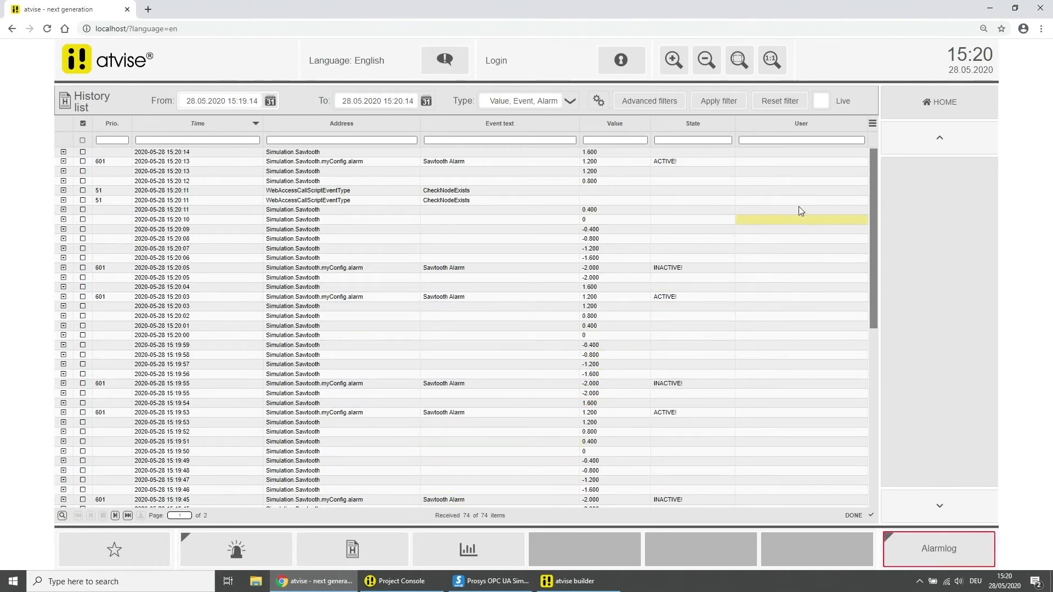
{"action": "left_click", "coordinate": [871, 125]}
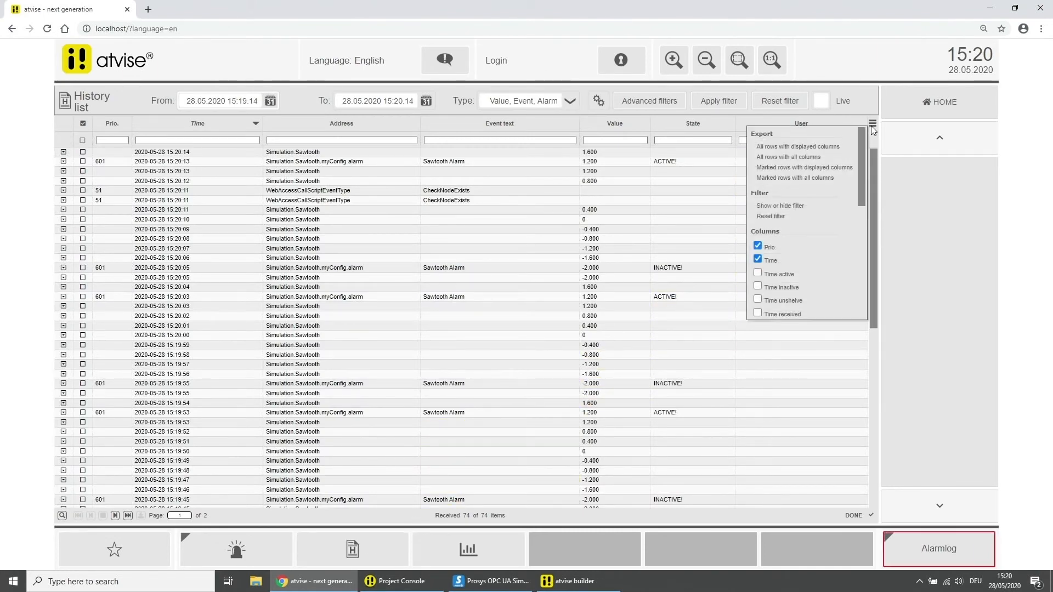
{"action": "scroll", "coordinate": [814, 205], "scroll_direction": "down", "scroll_amount": 2}
{"action": "scroll", "coordinate": [810, 215], "scroll_direction": "down", "scroll_amount": 2}
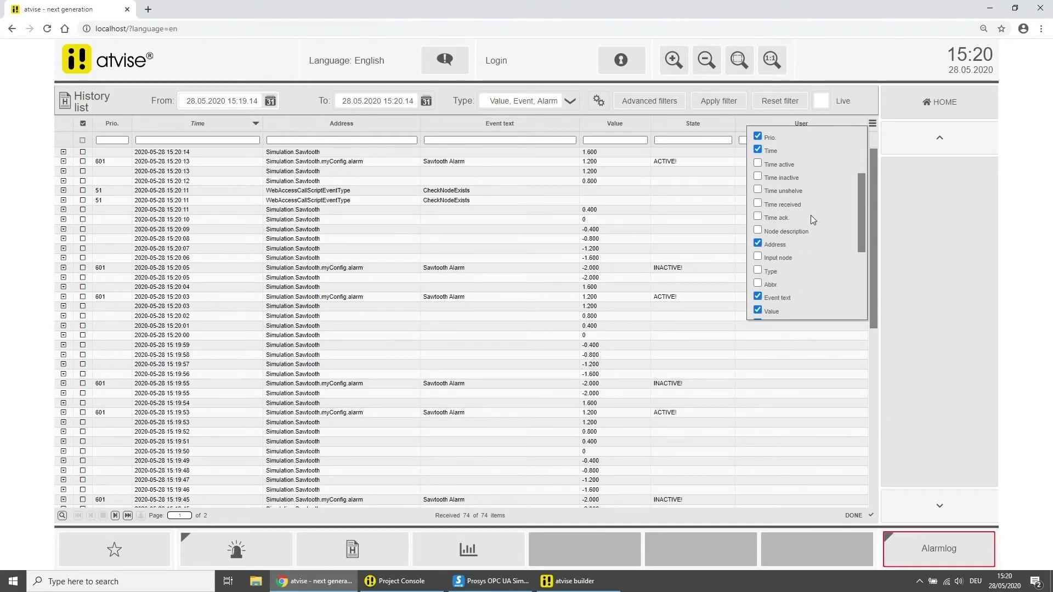
{"action": "left_click", "coordinate": [759, 228]}
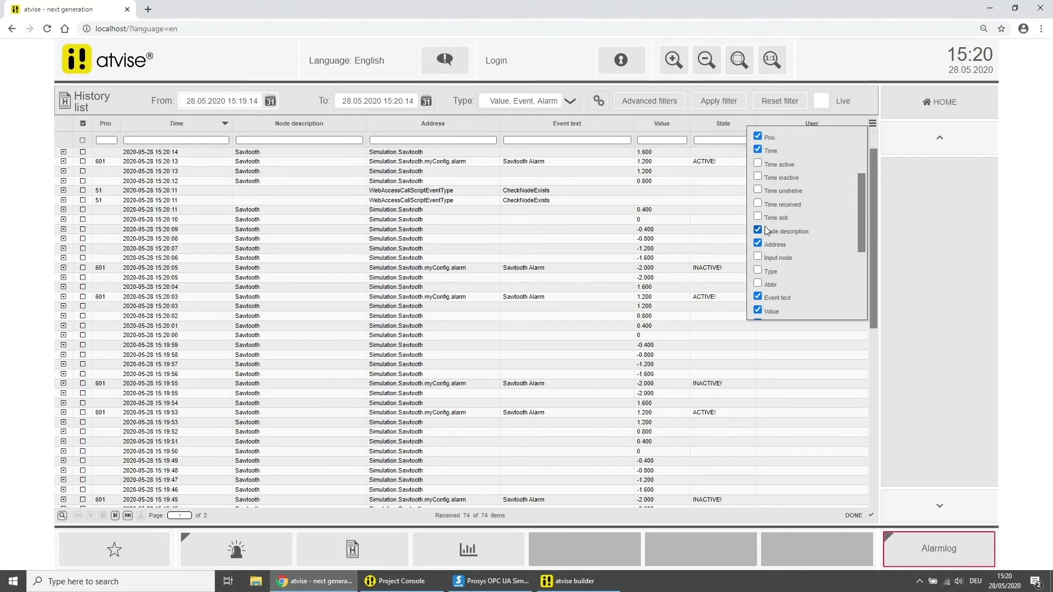
{"action": "left_click", "coordinate": [872, 124]}
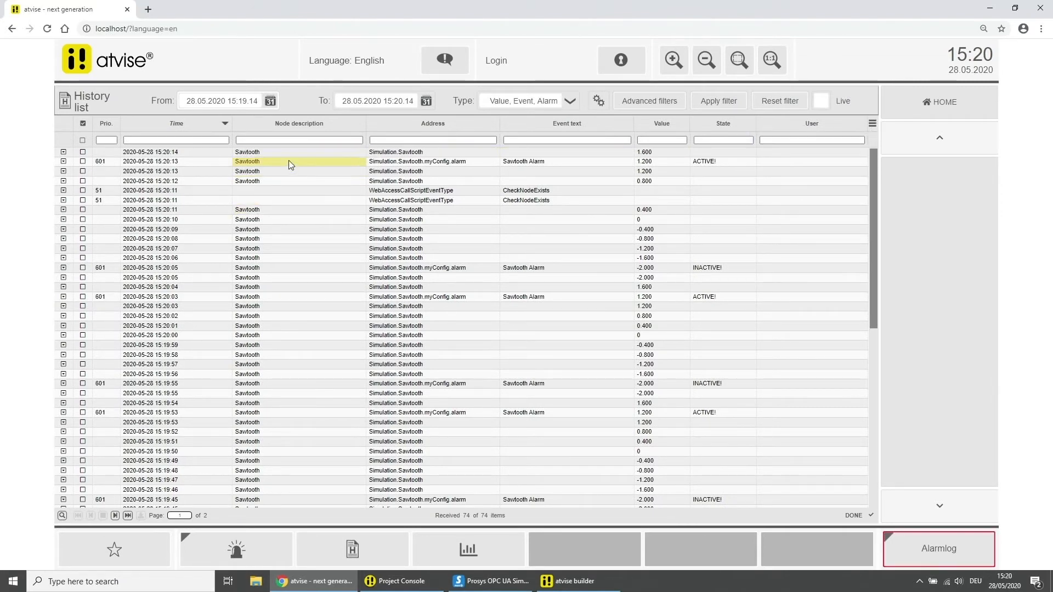
{"action": "left_click", "coordinate": [194, 126]}
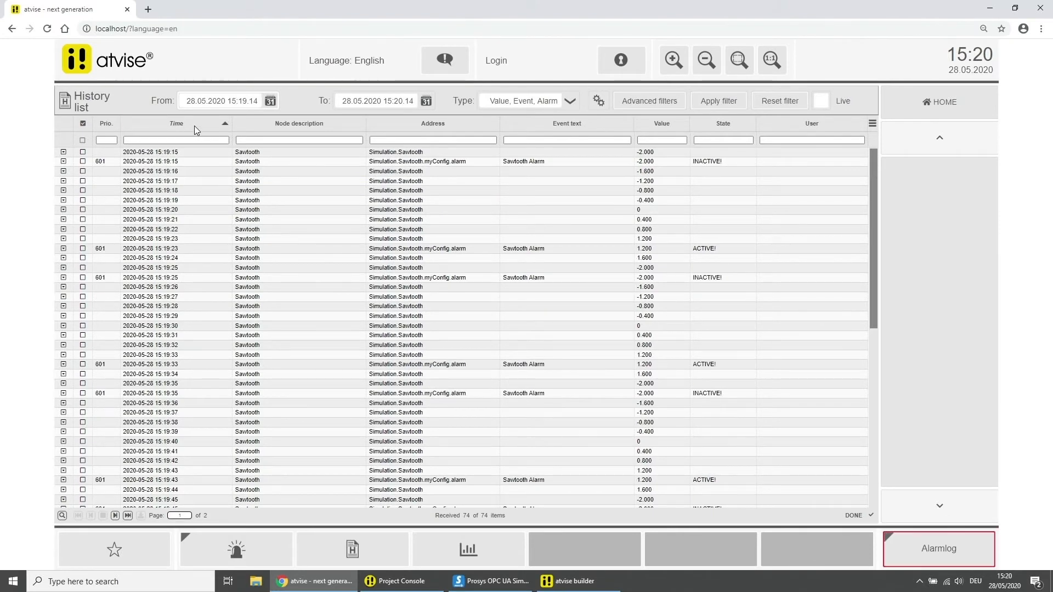
{"action": "left_click", "coordinate": [194, 126]}
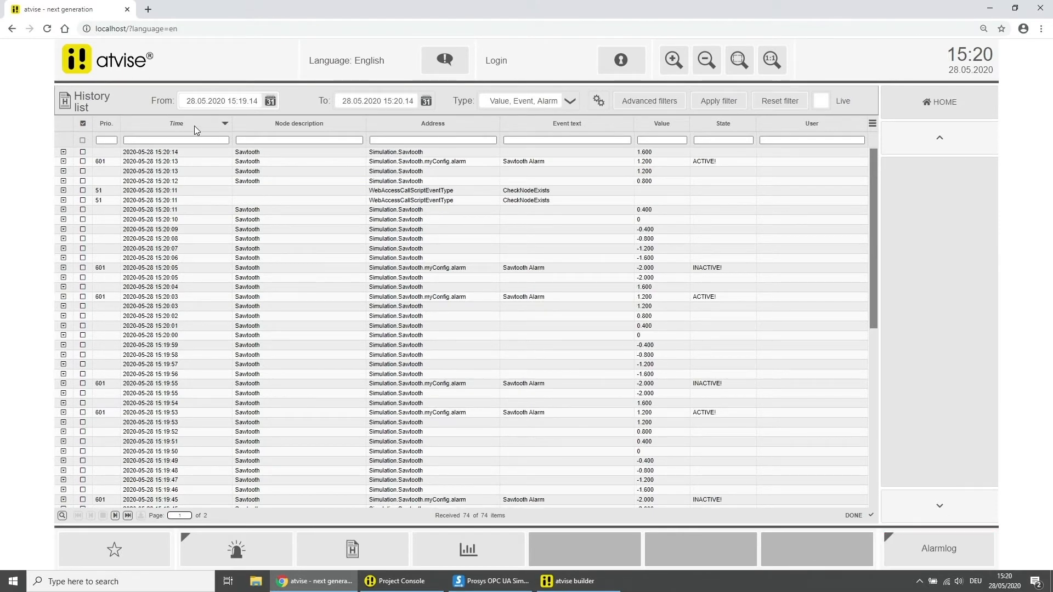
{"action": "left_click", "coordinate": [64, 201]}
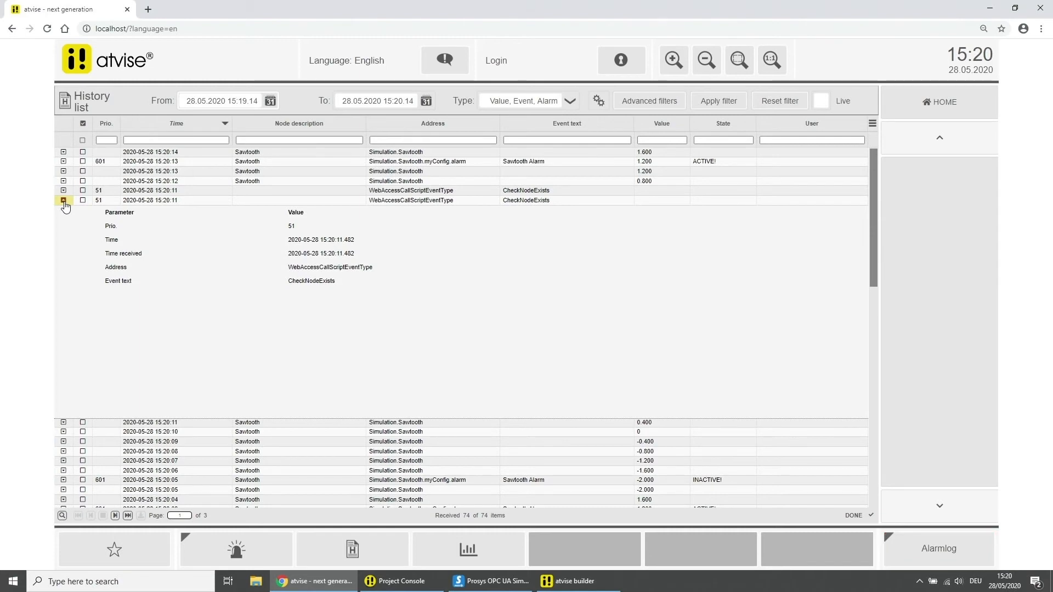
{"action": "left_click", "coordinate": [64, 200]}
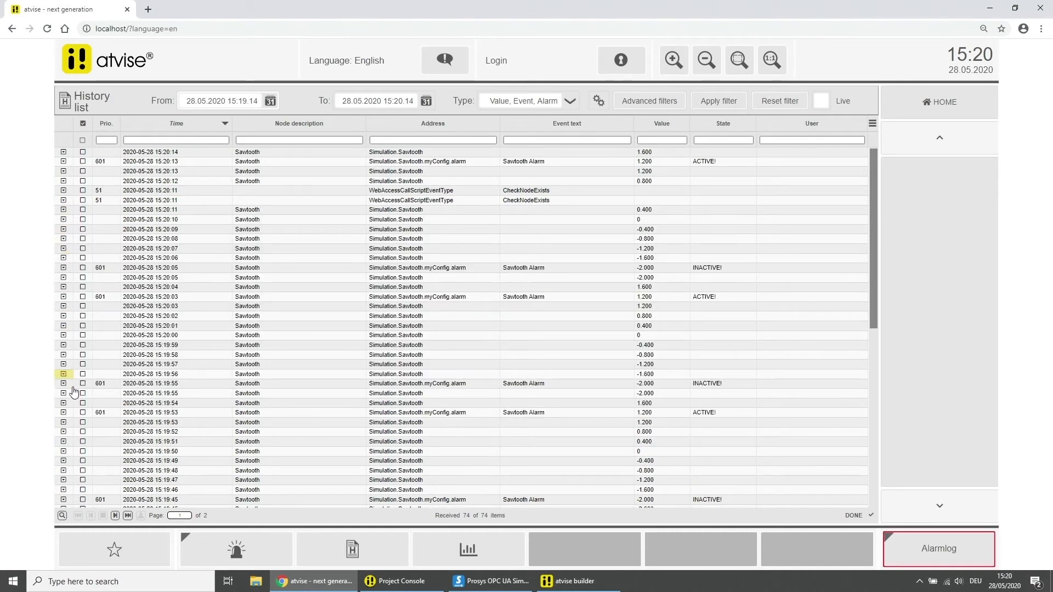
{"action": "left_click", "coordinate": [62, 516]}
{"action": "left_click", "coordinate": [87, 516]}
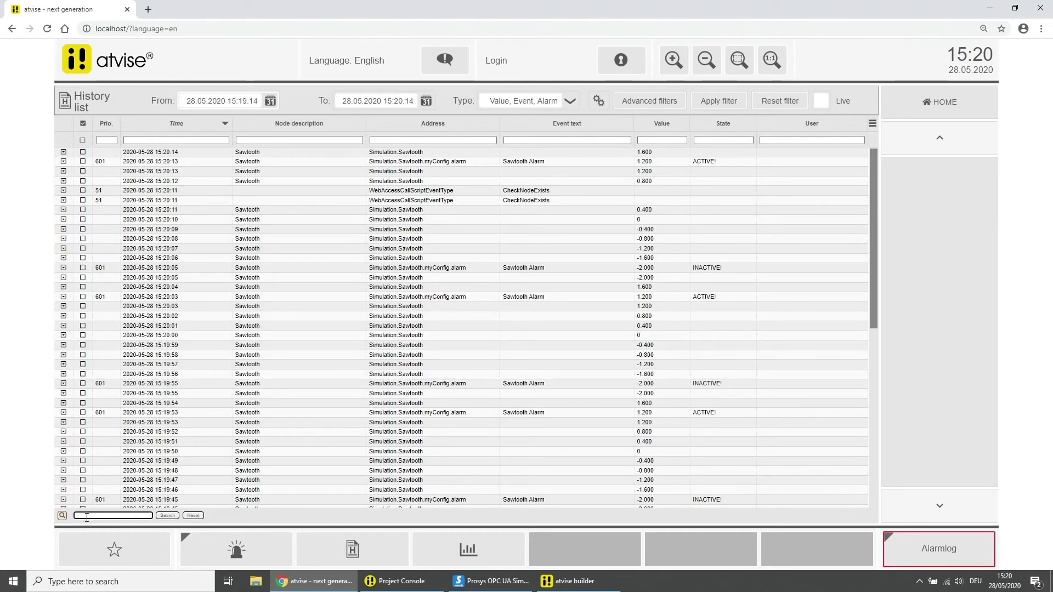
{"action": "type", "text": "Alarm"}
{"action": "left_click", "coordinate": [168, 516]}
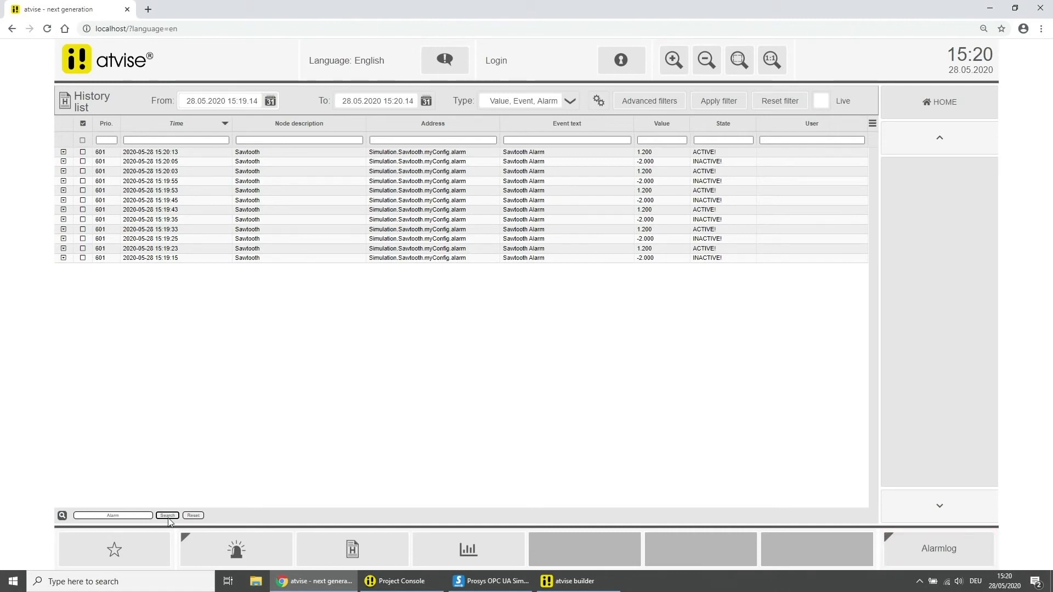
{"action": "left_click", "coordinate": [188, 516]}
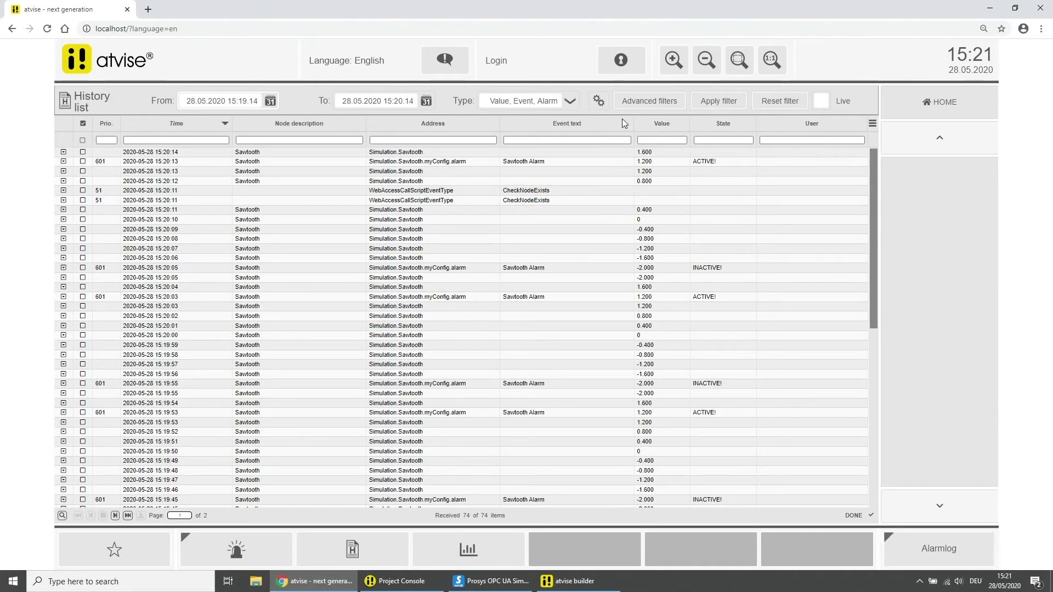
Filter the history list by Simulation.Sawtooth and archive myEvents, then reset to all 74 items
{"action": "left_click", "coordinate": [632, 103]}
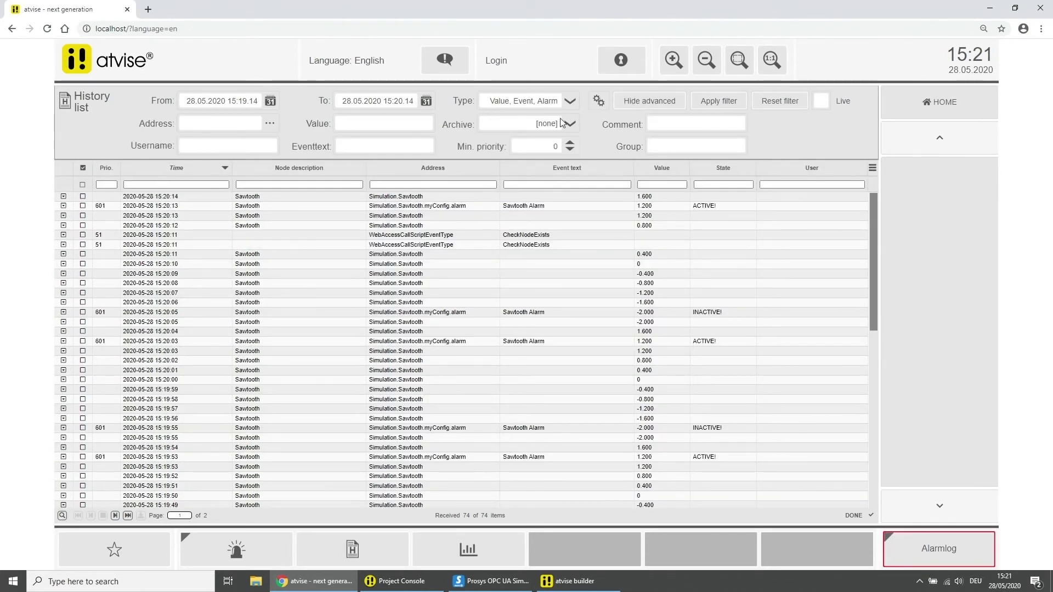
{"action": "left_click", "coordinate": [268, 125]}
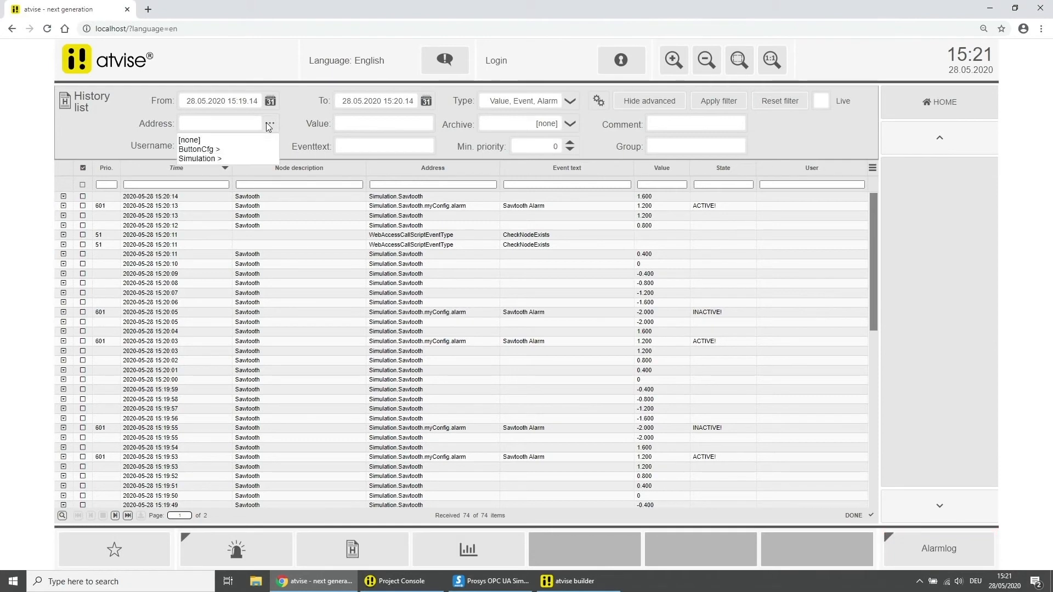
{"action": "mouse_move", "coordinate": [240, 160]}
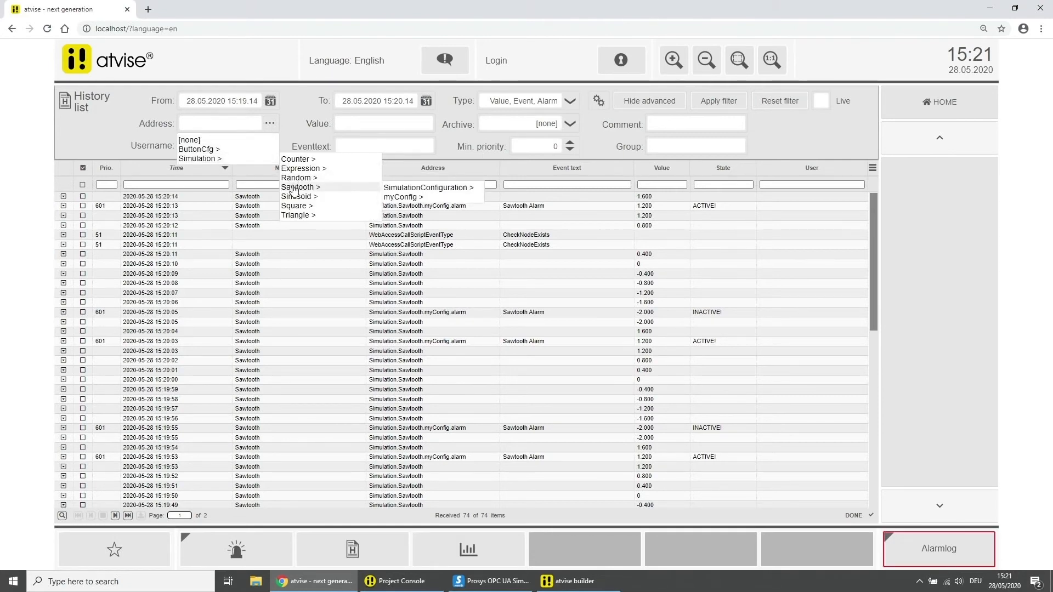
{"action": "left_click", "coordinate": [294, 187]}
{"action": "left_click", "coordinate": [530, 126]}
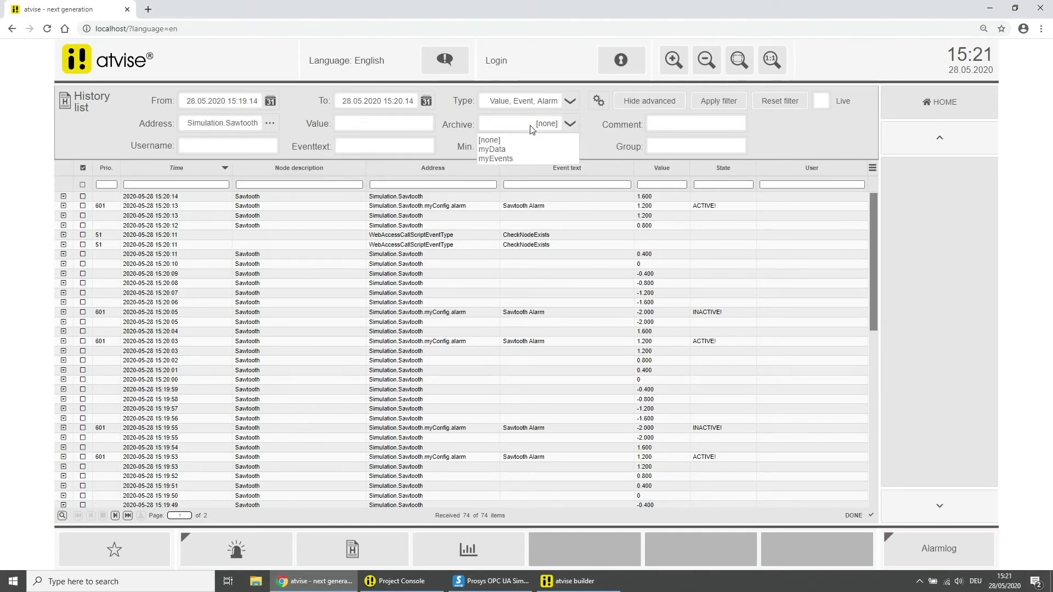
{"action": "left_click", "coordinate": [515, 159]}
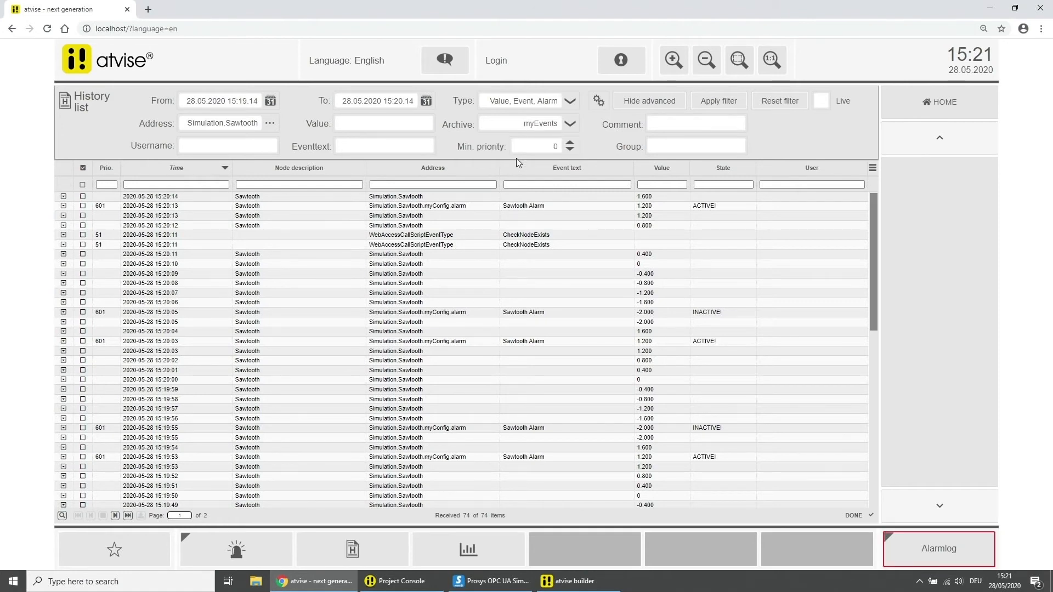
{"action": "left_click", "coordinate": [719, 103]}
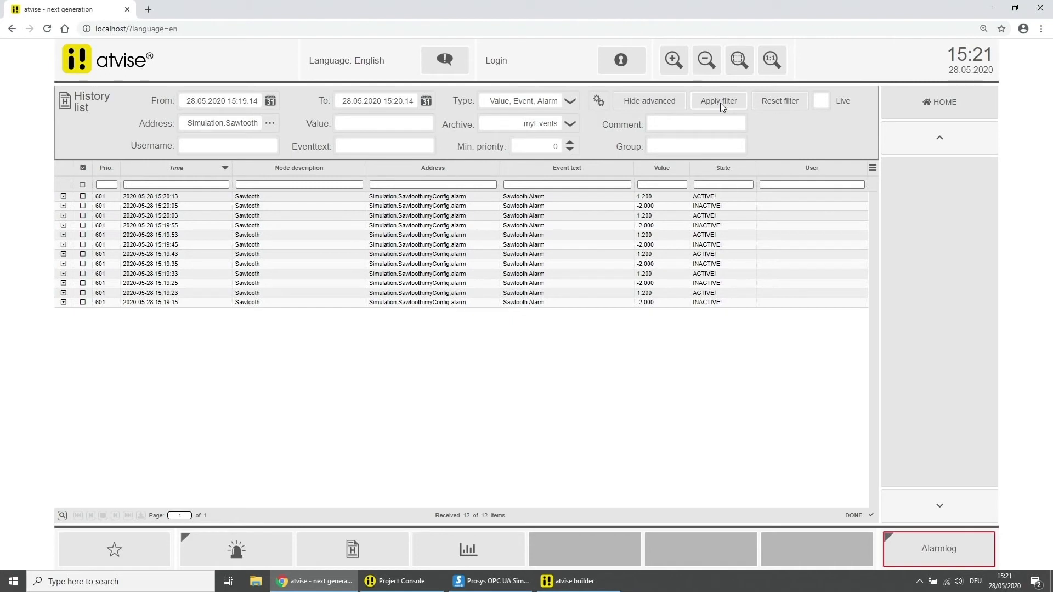
{"action": "left_click", "coordinate": [772, 105]}
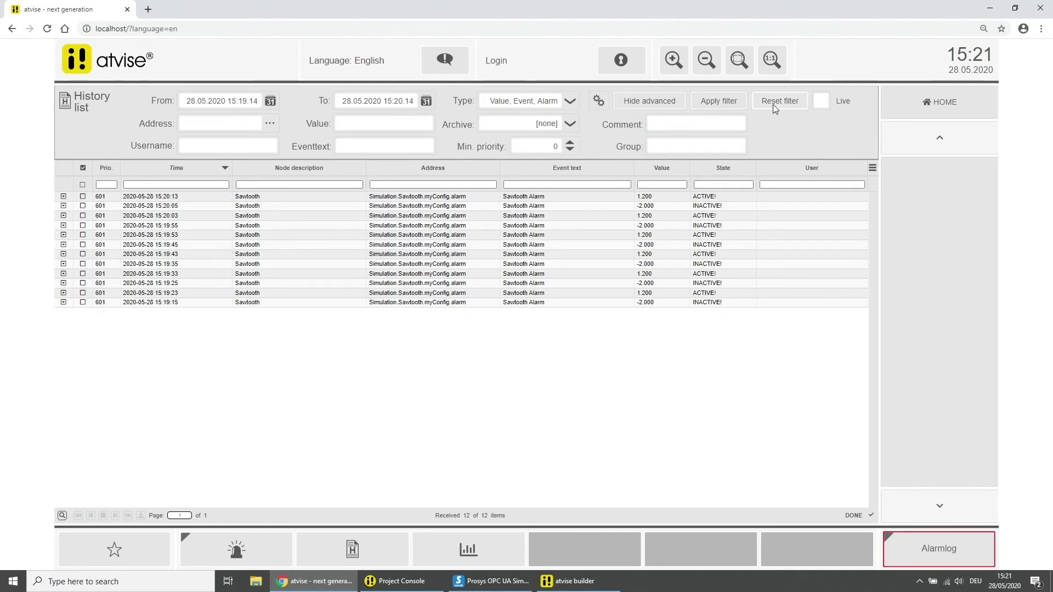
{"action": "left_click", "coordinate": [714, 100]}
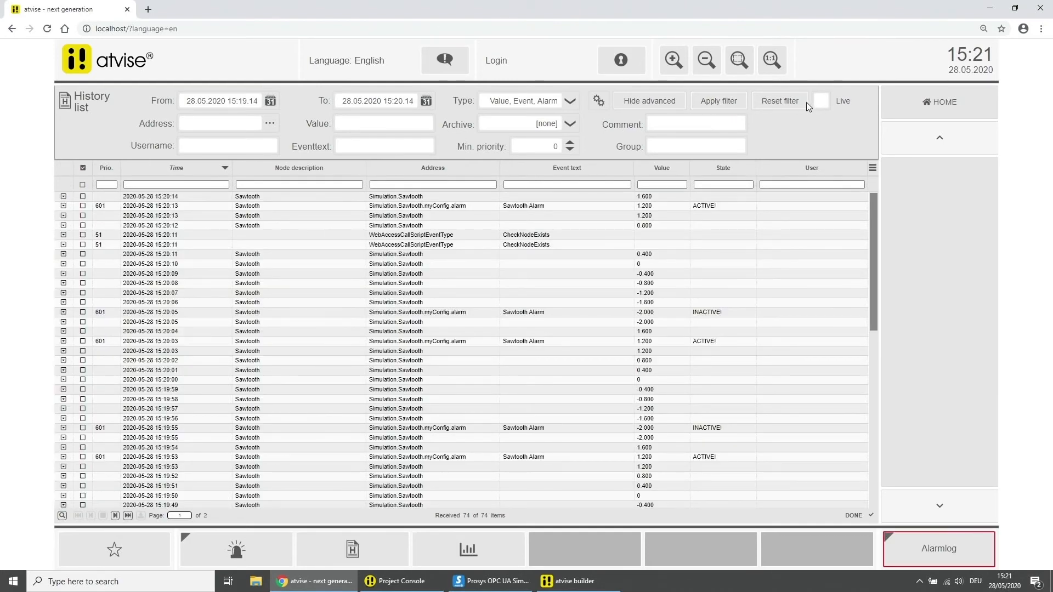
Turn on Live mode so the history list shows 8 current simulation values
{"action": "left_click", "coordinate": [821, 101]}
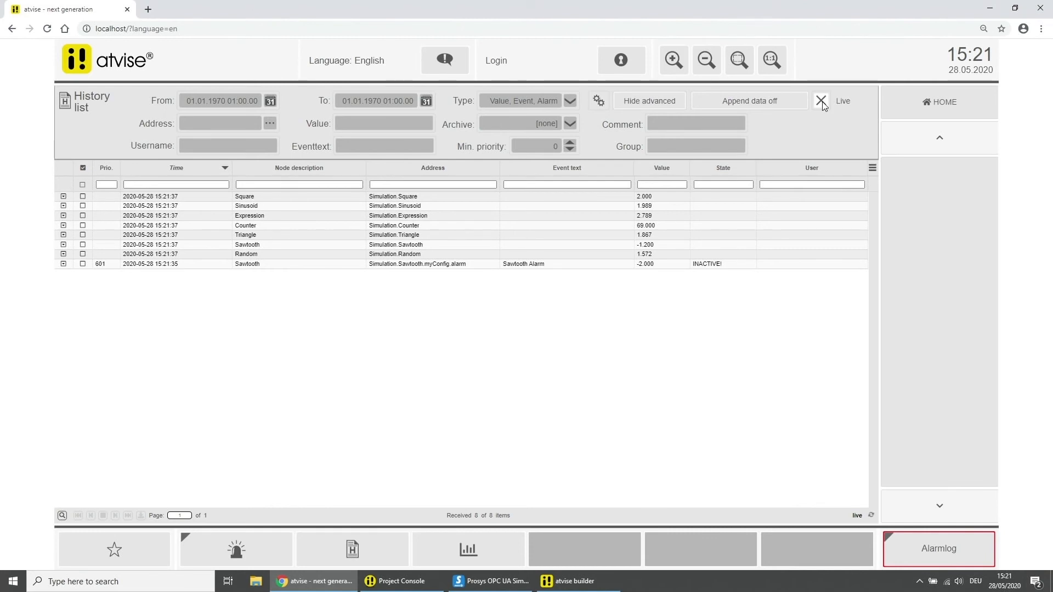
Log in with the demo account, then uncheck Live to list 85 archived items
{"action": "left_click", "coordinate": [622, 64]}
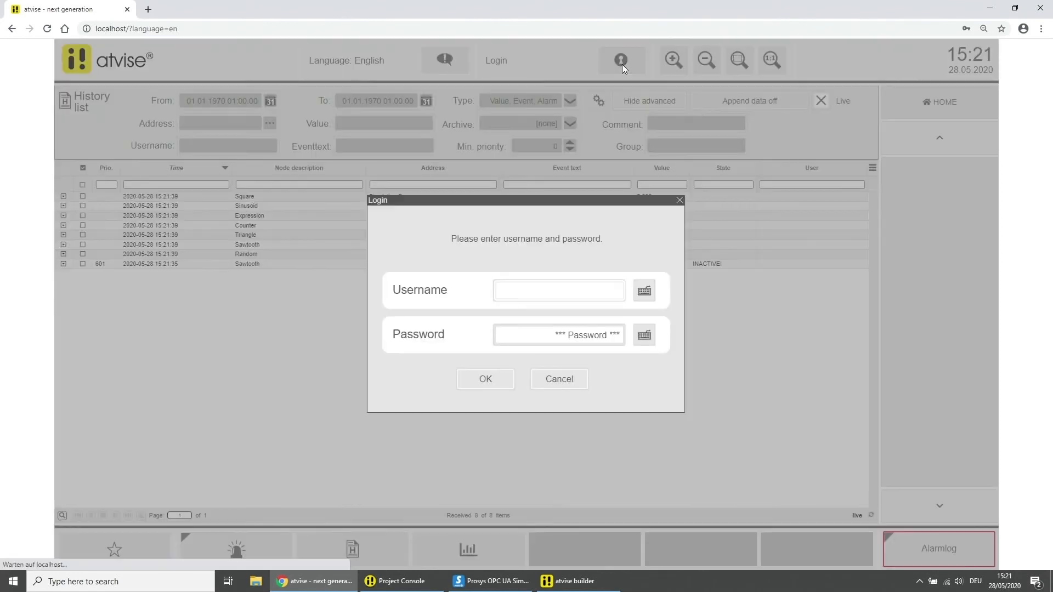
{"action": "left_click", "coordinate": [599, 292]}
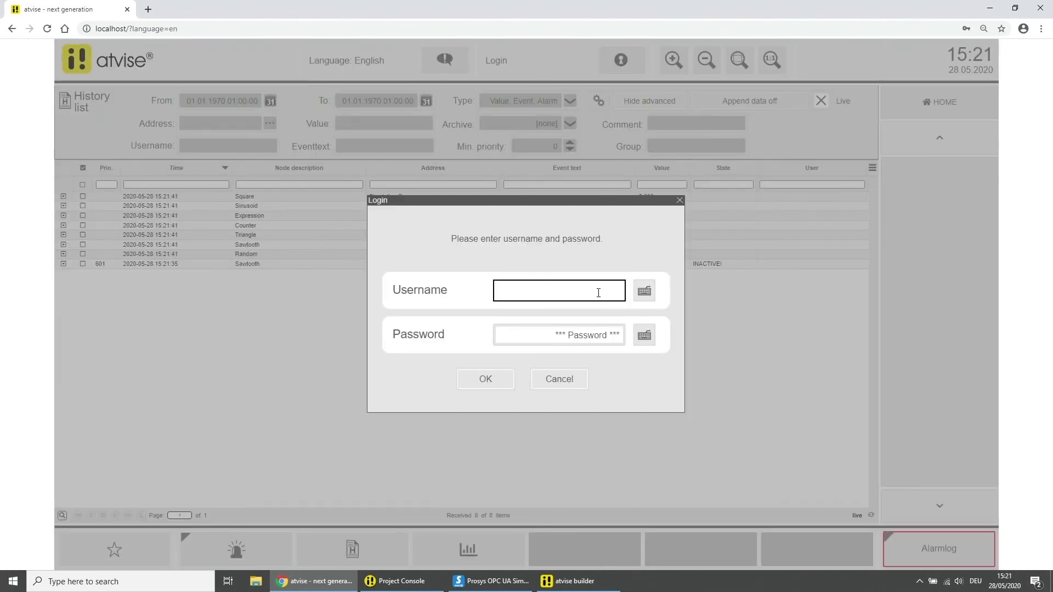
{"action": "type", "text": "demo"}
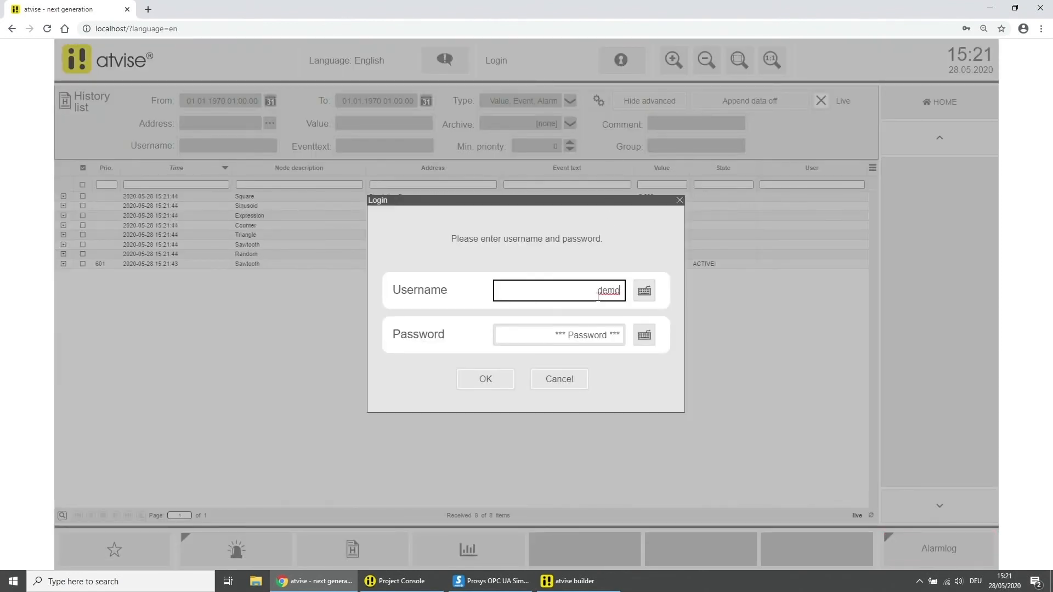
{"action": "left_click", "coordinate": [597, 334]}
{"action": "type", "text": "de"}
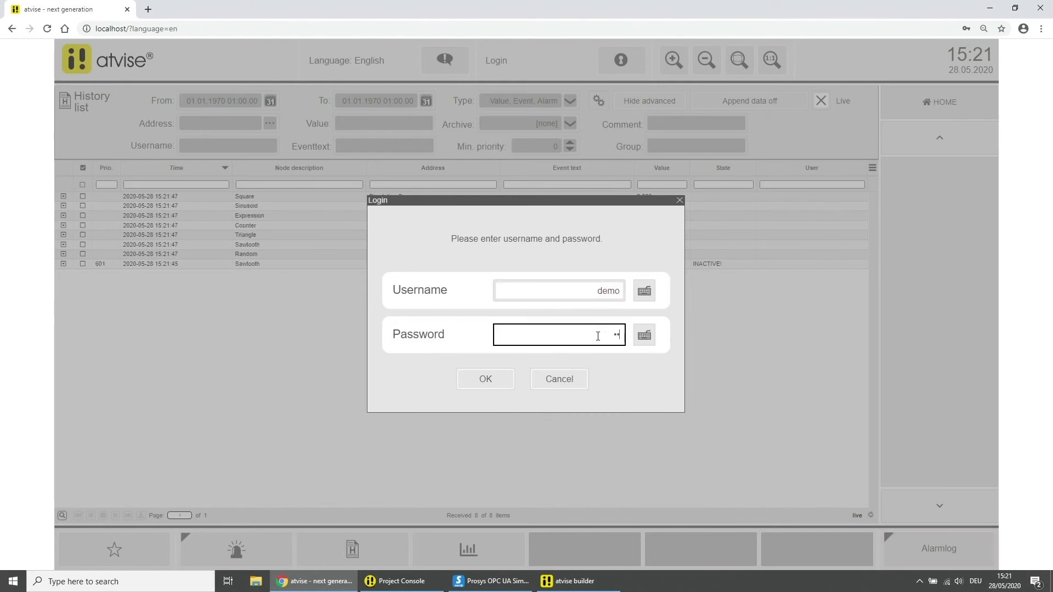
{"action": "type", "text": "mo"}
{"action": "left_click", "coordinate": [497, 377]}
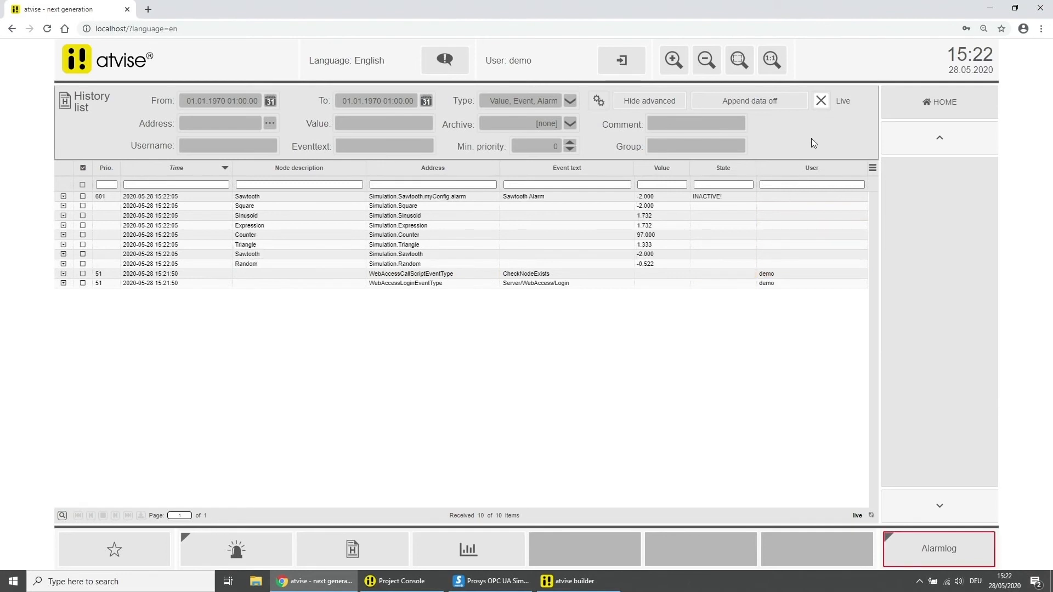
{"action": "left_click", "coordinate": [823, 101]}
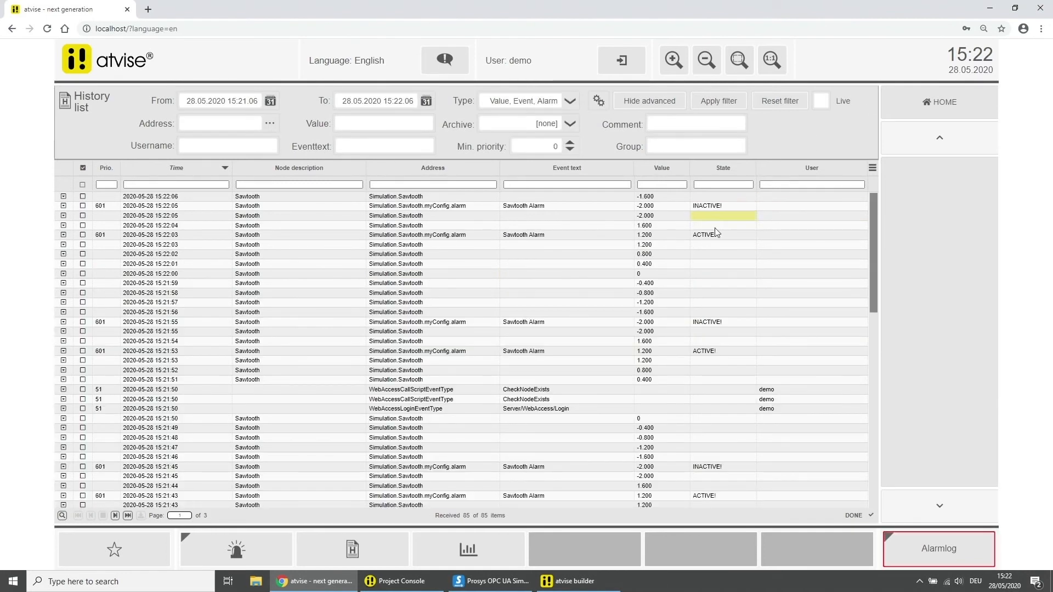
Chart Simulation Sawtooth in the trend view and quicksave the configuration as Overview
{"action": "left_click", "coordinate": [472, 550]}
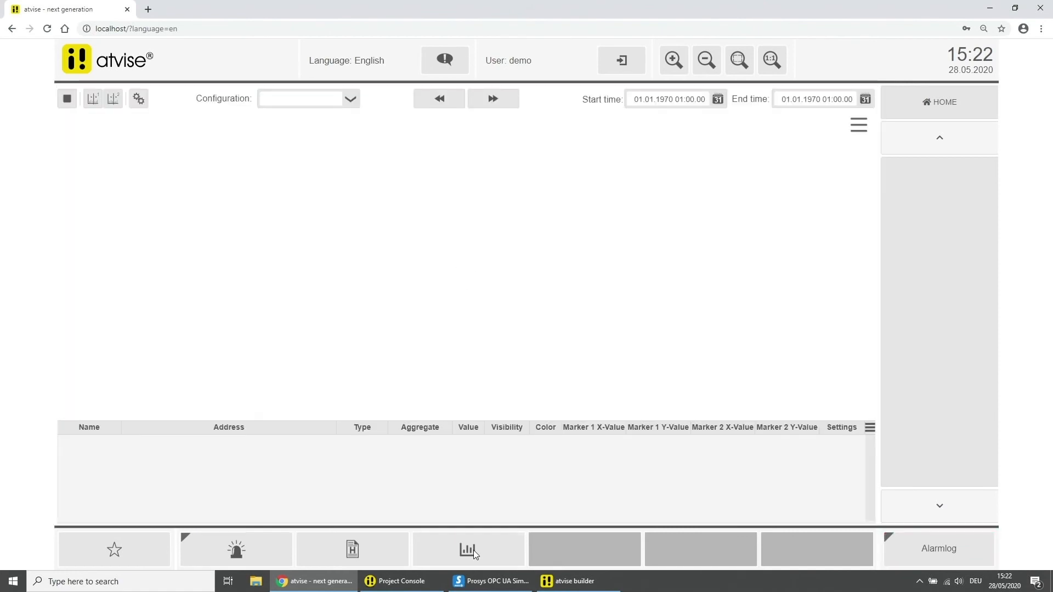
{"action": "left_click", "coordinate": [143, 105]}
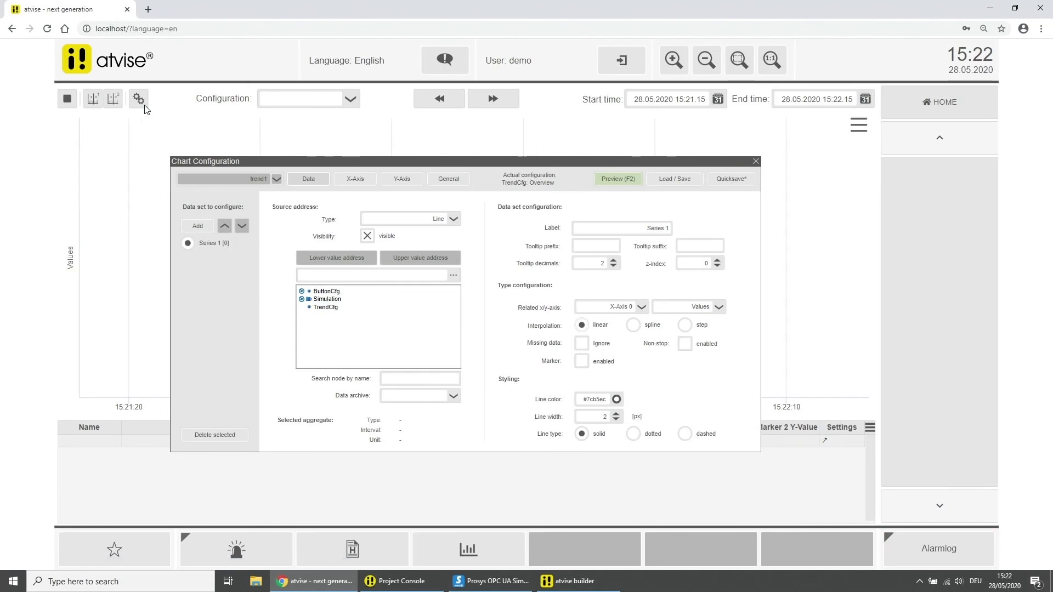
{"action": "left_click", "coordinate": [301, 299]}
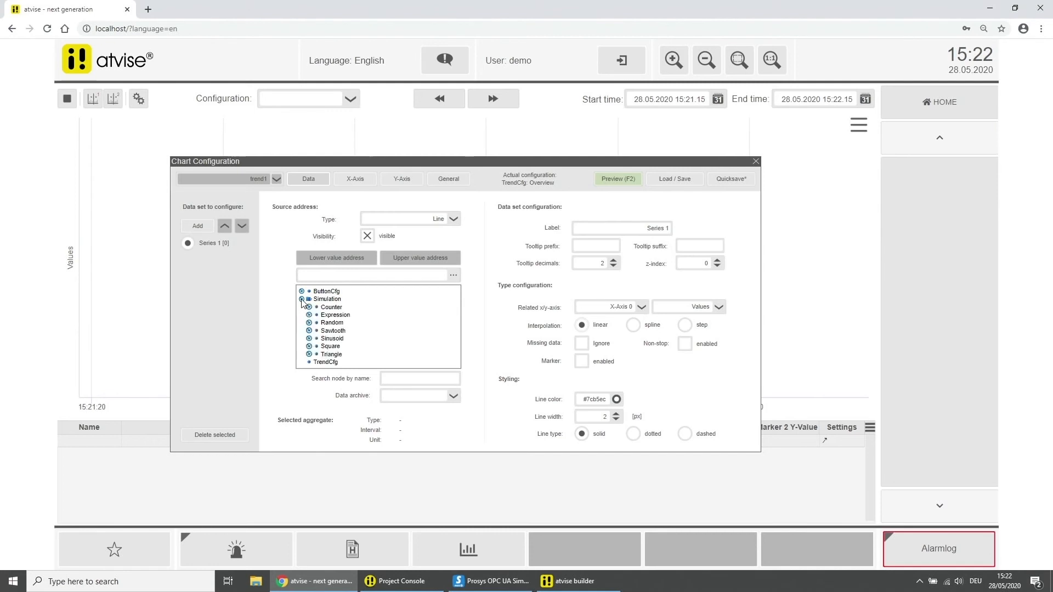
{"action": "left_click", "coordinate": [333, 331]}
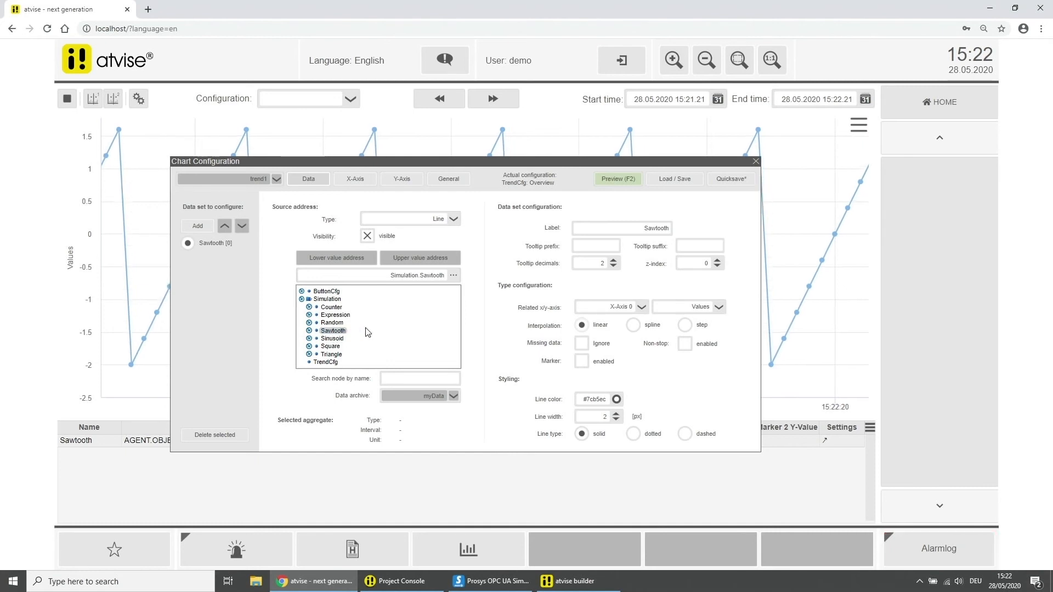
{"action": "left_click", "coordinate": [725, 181]}
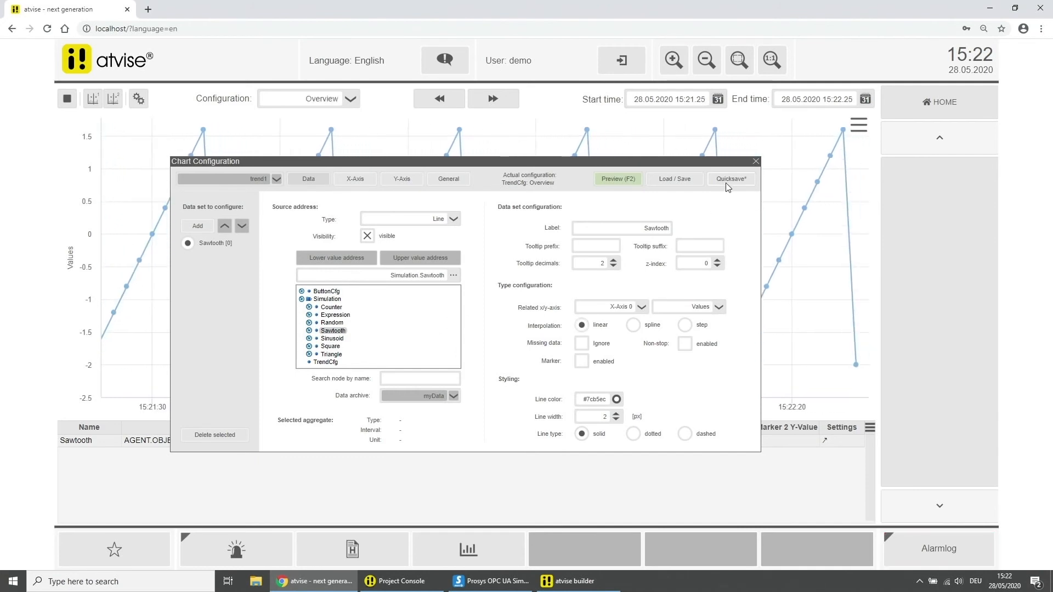
{"action": "left_click", "coordinate": [755, 162]}
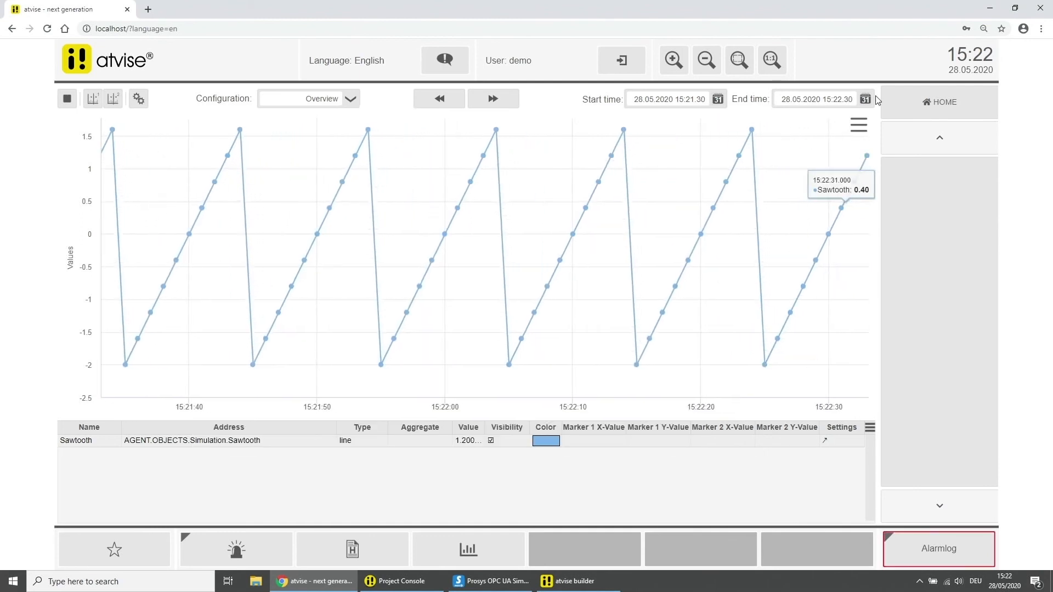
Set the trend's end time to now (15:22:36) and its start to 15:20:40, then go back to the history list
{"action": "left_click", "coordinate": [866, 98]}
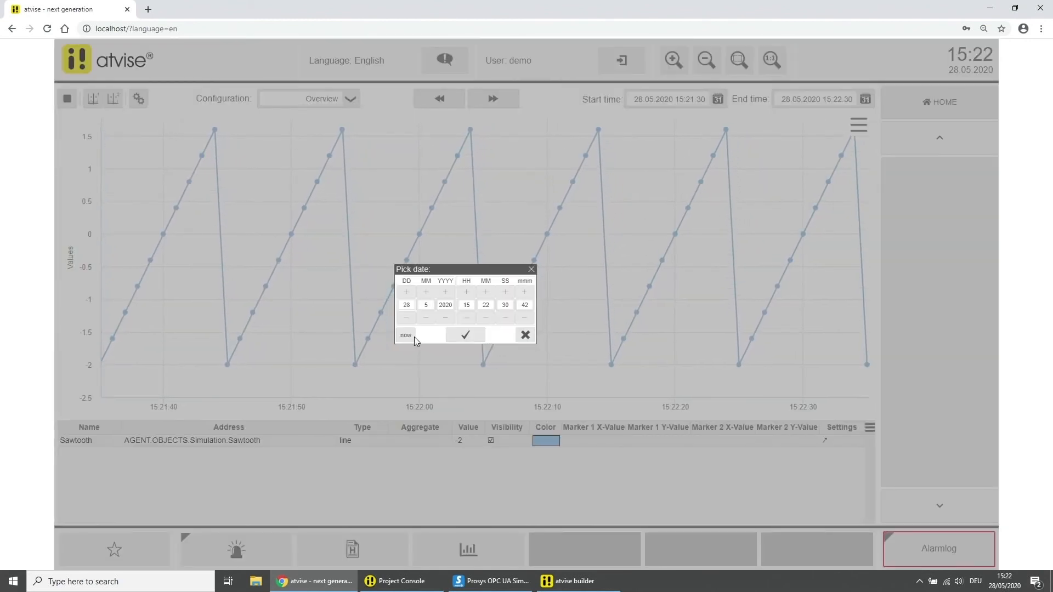
{"action": "left_click", "coordinate": [407, 336]}
{"action": "left_click", "coordinate": [464, 335]}
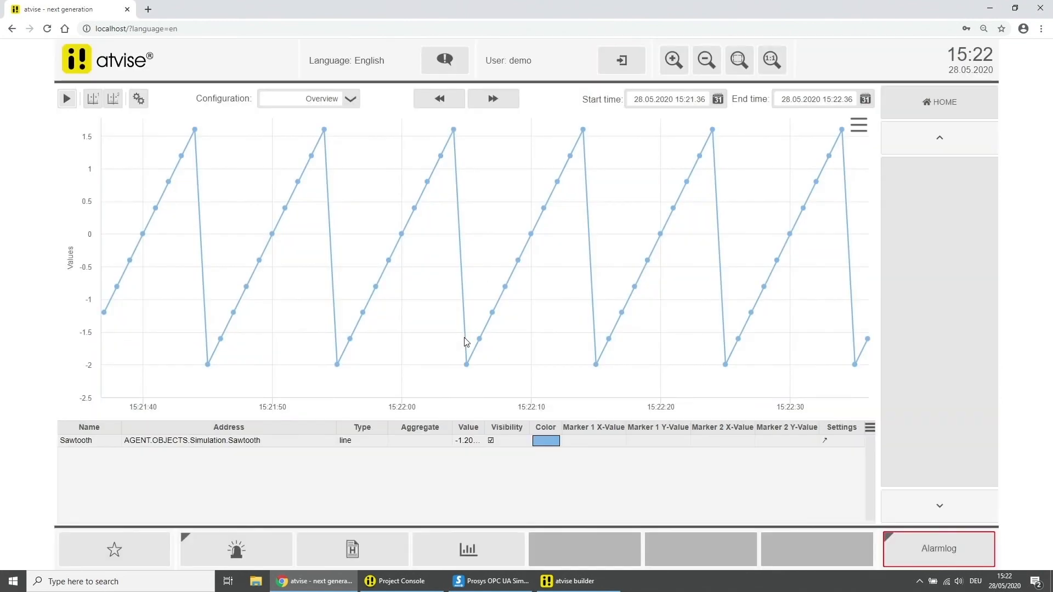
{"action": "left_click", "coordinate": [718, 100]}
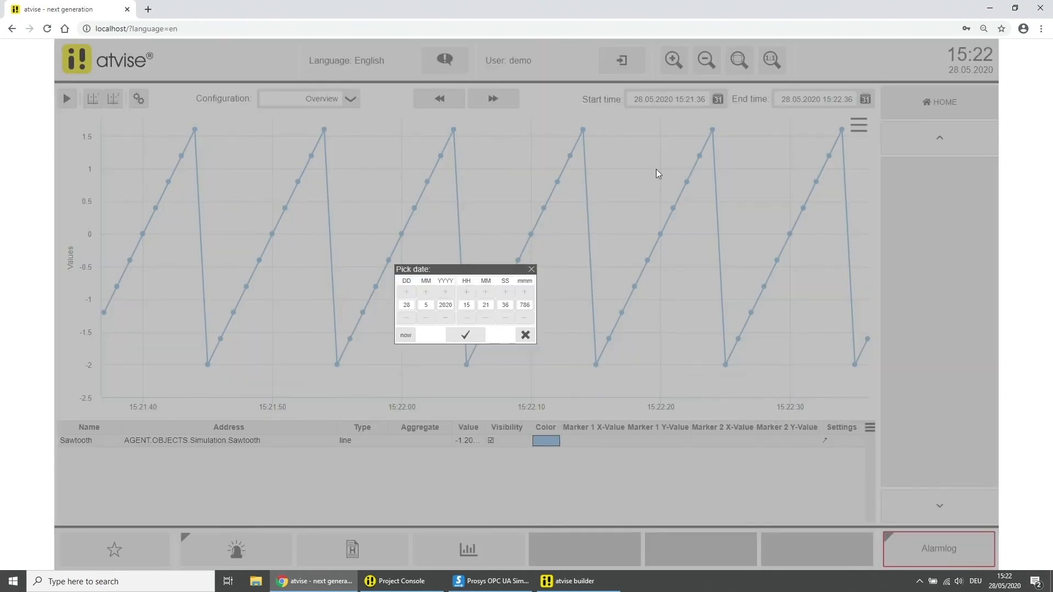
{"action": "left_click", "coordinate": [407, 335]}
{"action": "left_click", "coordinate": [474, 331]}
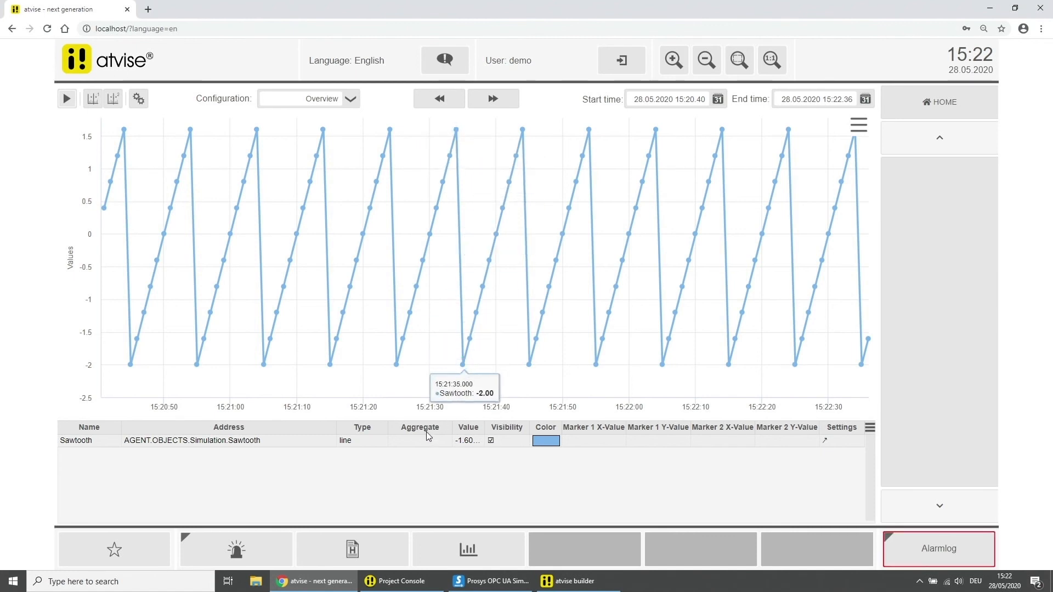
{"action": "left_click", "coordinate": [352, 549]}
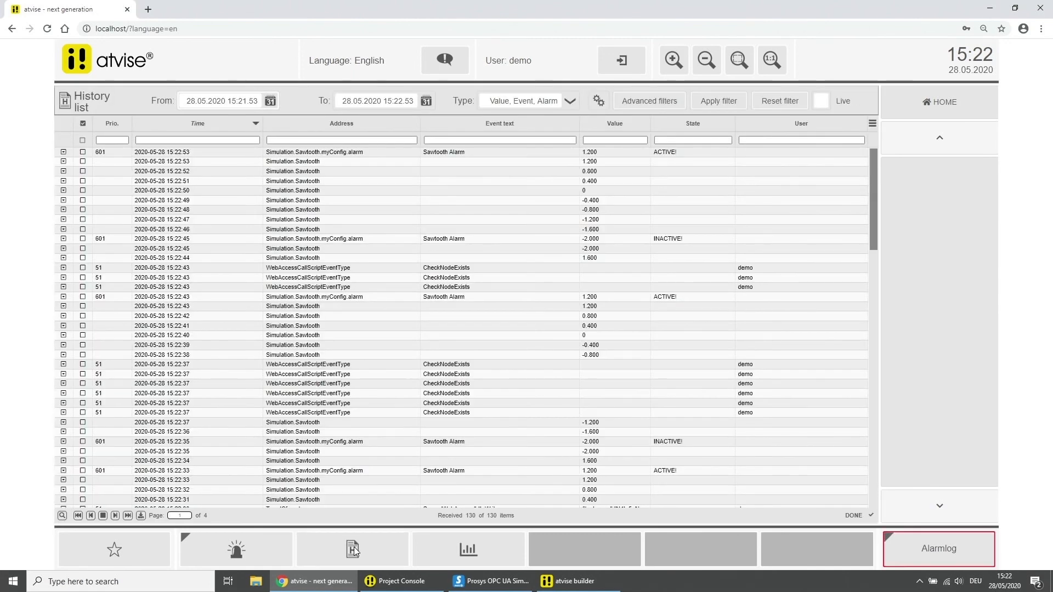
Set the history list's To time to now (15:22:59) and its From time to 15:21:03
{"action": "left_click", "coordinate": [426, 102]}
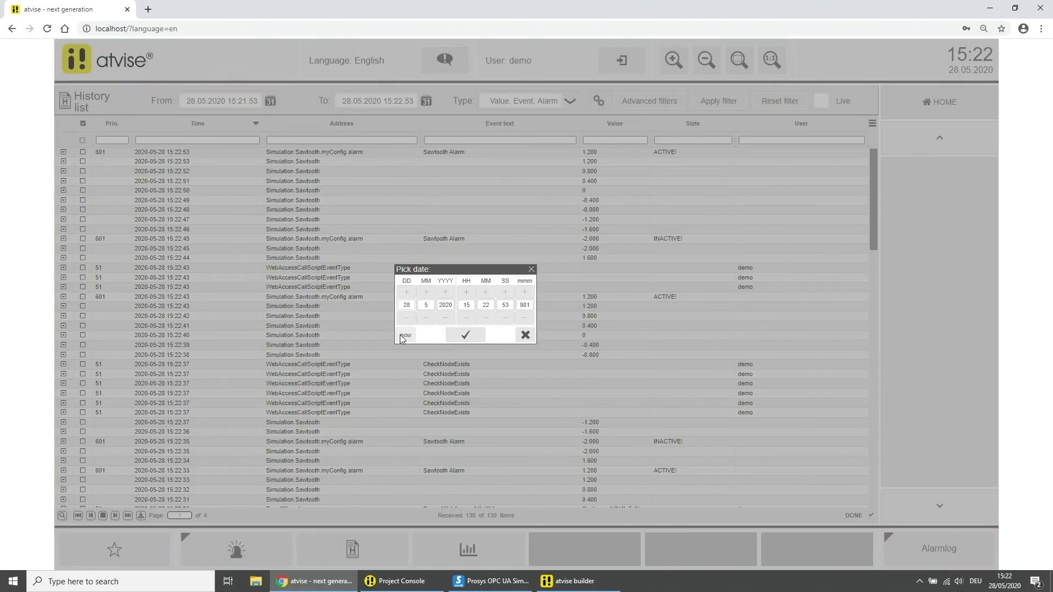
{"action": "left_click", "coordinate": [469, 337]}
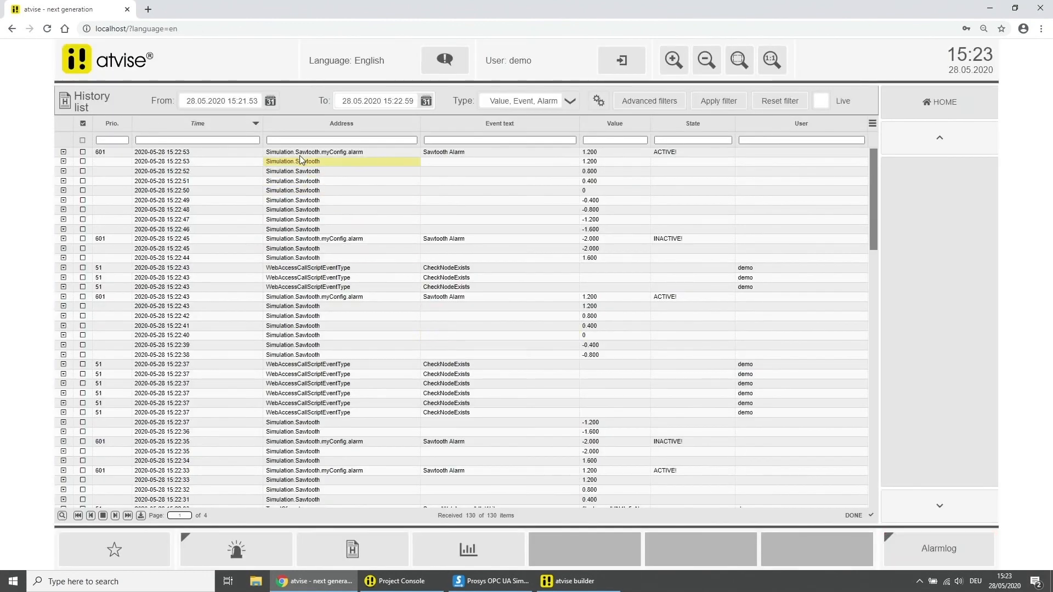
{"action": "left_click", "coordinate": [268, 101]}
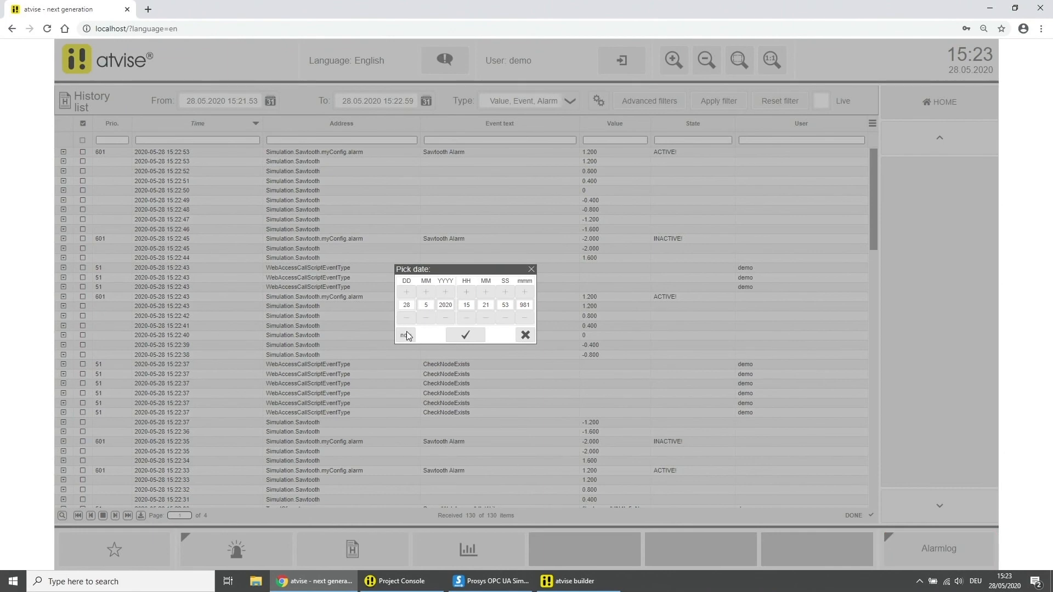
{"action": "left_click", "coordinate": [473, 335]}
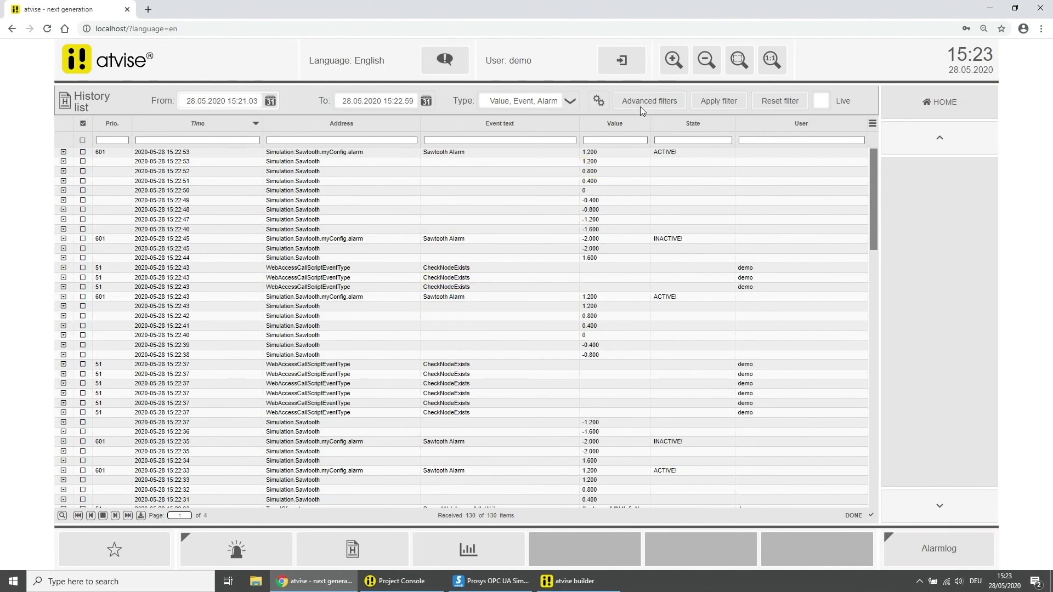
Apply advanced filters for address Simulation.Sawtooth and type Value, narrowing the list to 116 entries
{"action": "left_click", "coordinate": [640, 106]}
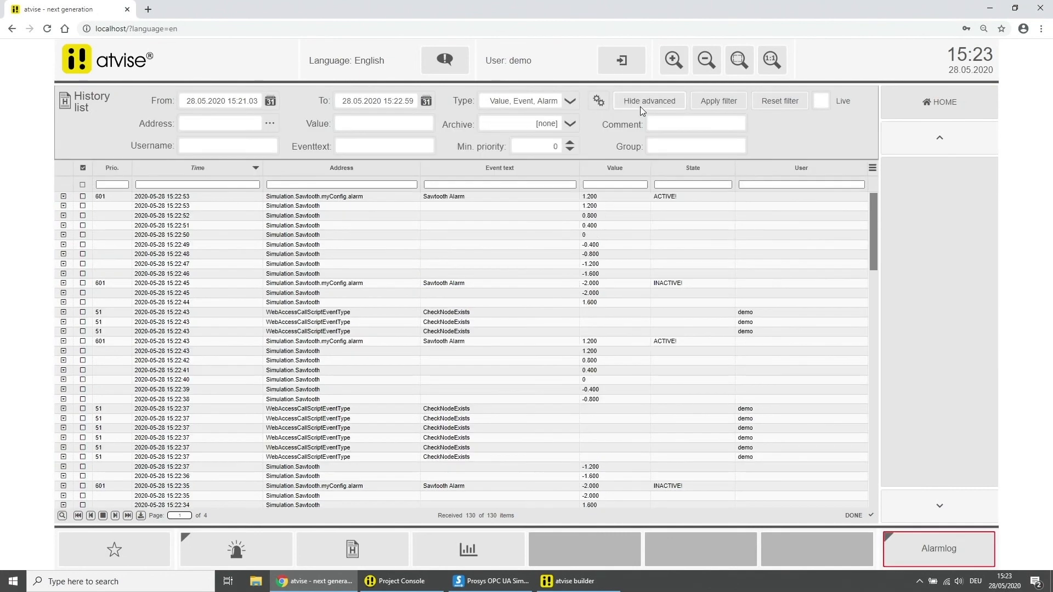
{"action": "left_click", "coordinate": [269, 124]}
{"action": "mouse_move", "coordinate": [226, 163]}
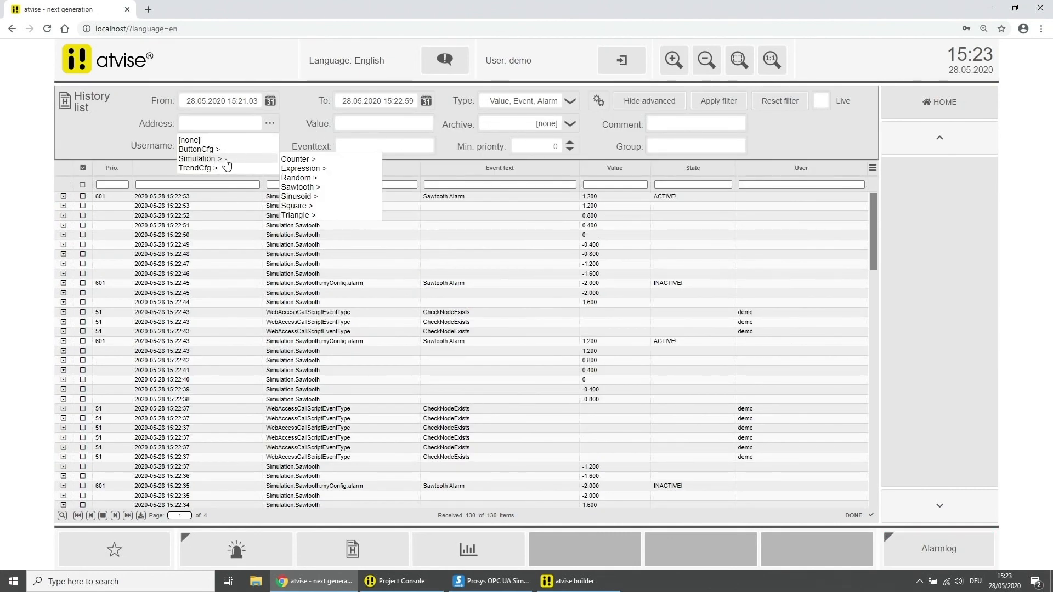
{"action": "left_click", "coordinate": [301, 188]}
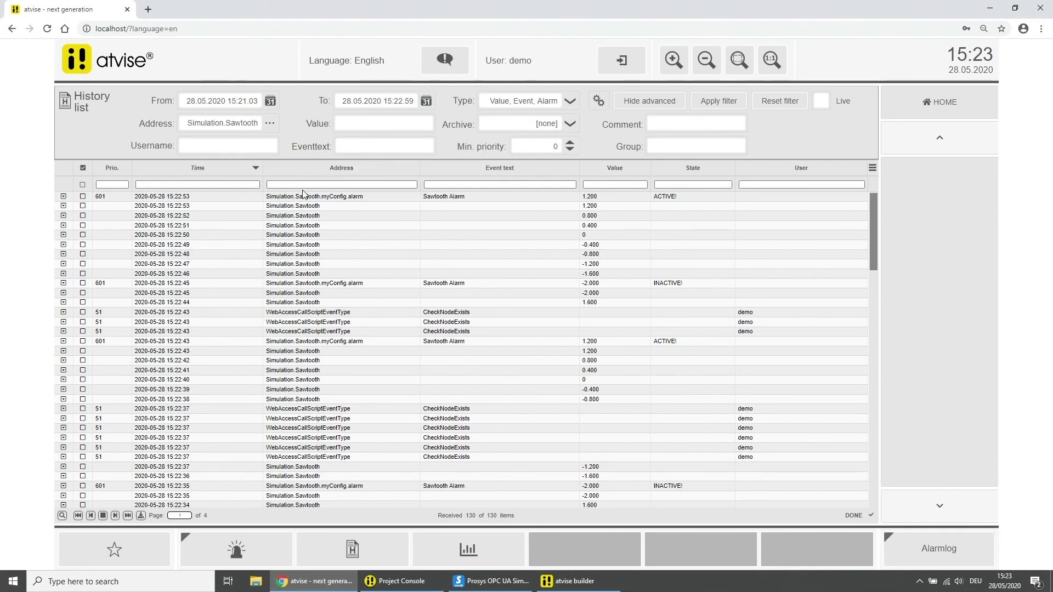
{"action": "left_click", "coordinate": [527, 103]}
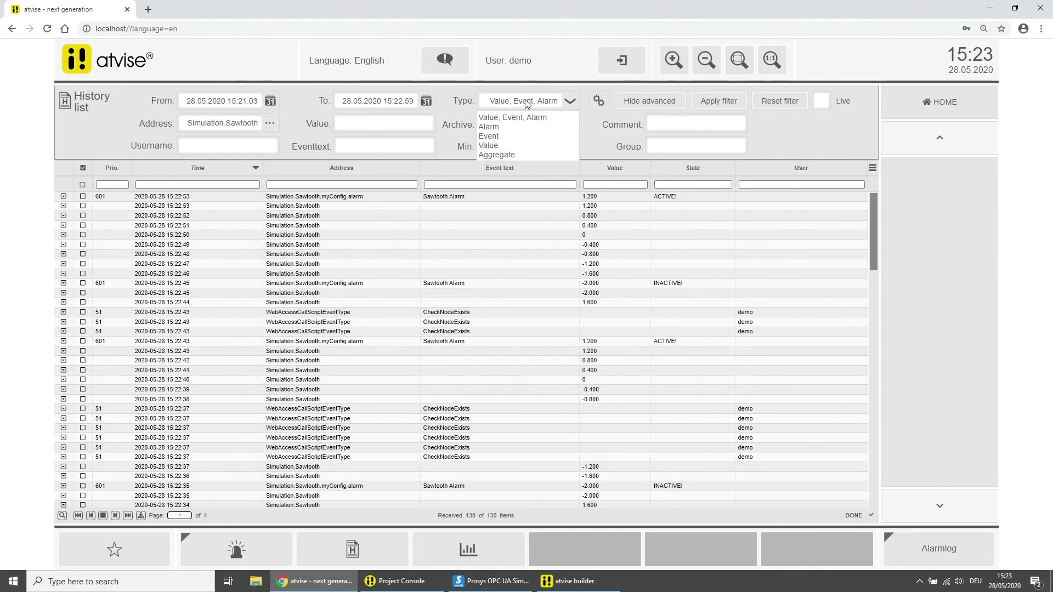
{"action": "left_click", "coordinate": [511, 147]}
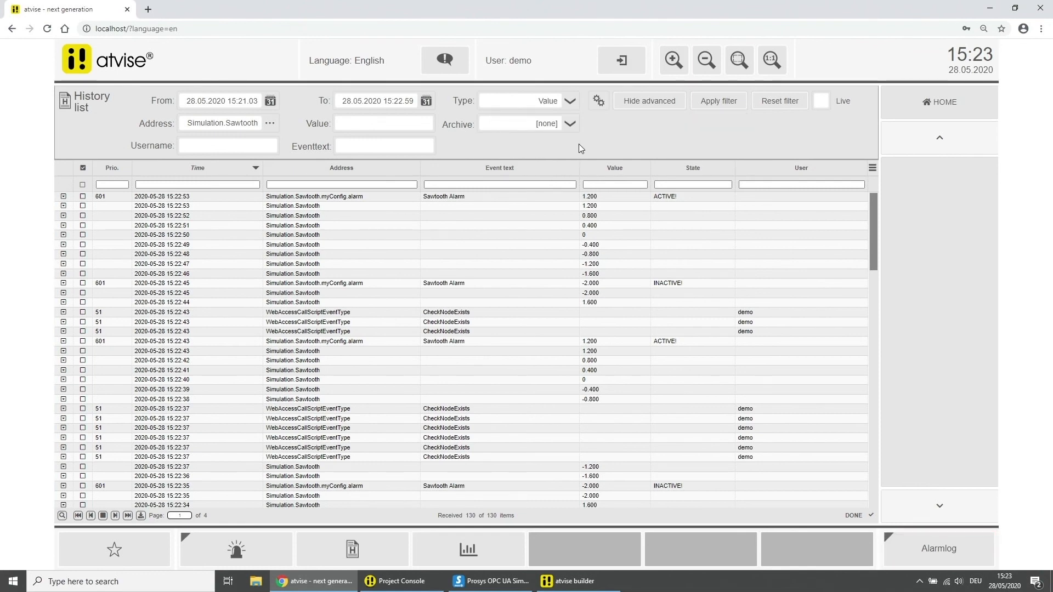
{"action": "left_click", "coordinate": [732, 103]}
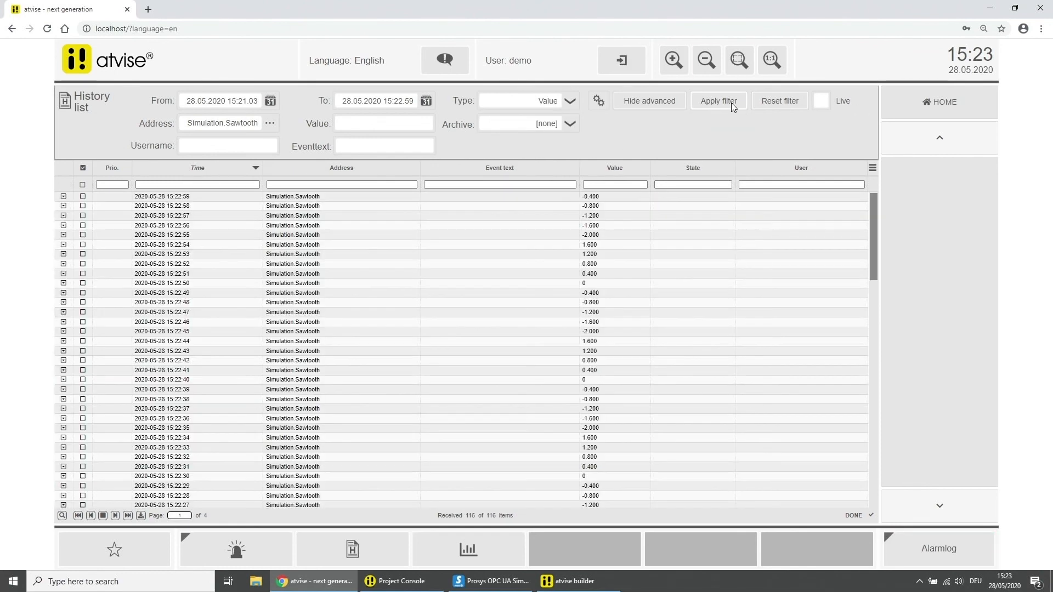